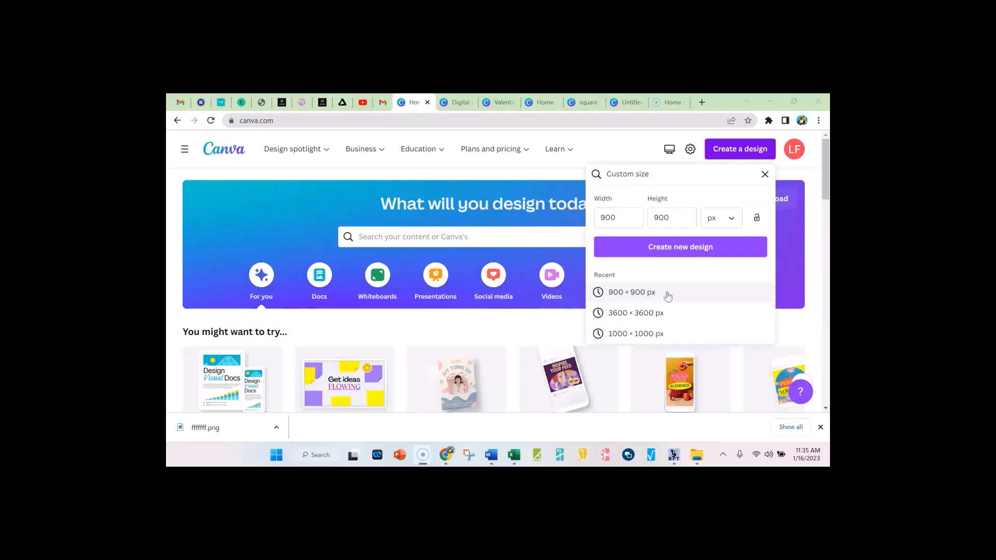
{"action": "left_click", "coordinate": [672, 292]}
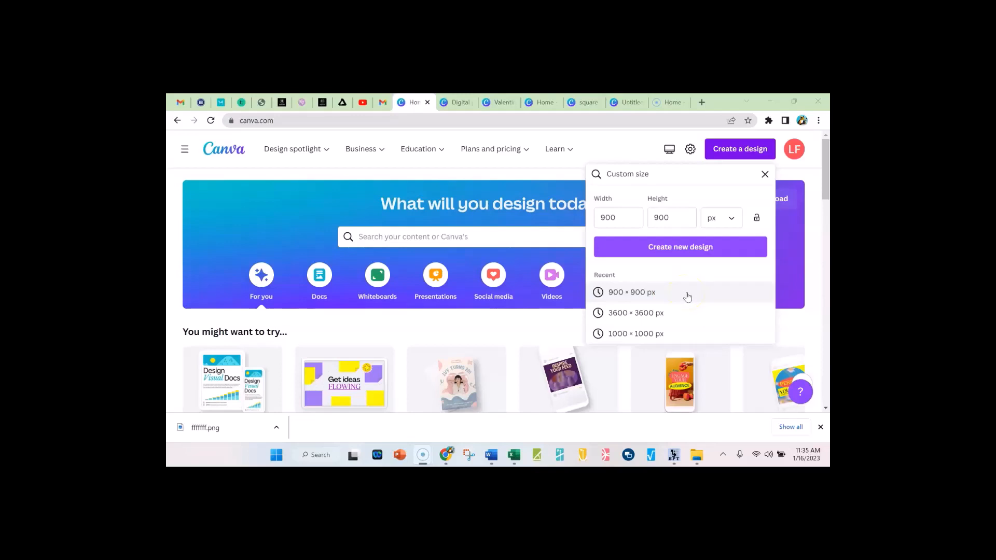
{"action": "left_click", "coordinate": [663, 318]}
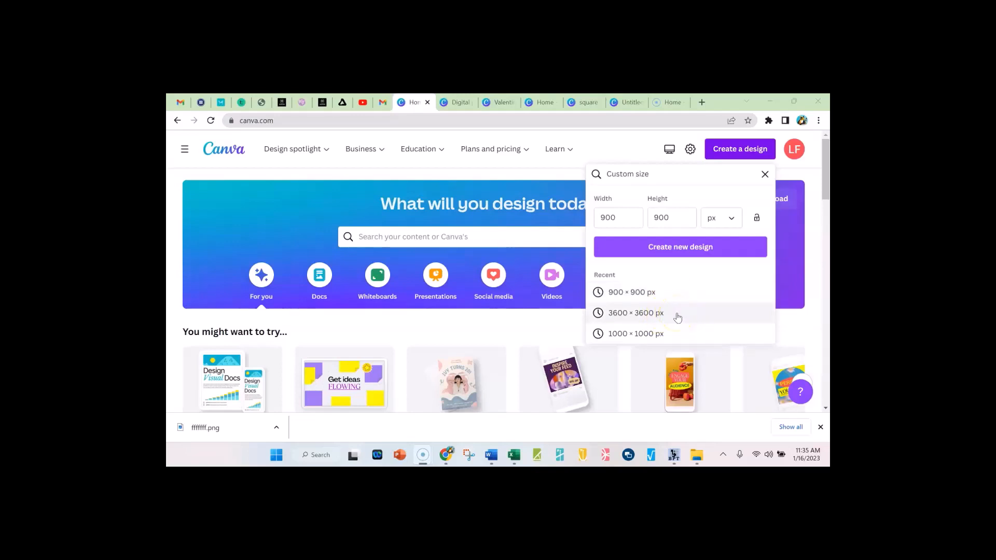
{"action": "left_click", "coordinate": [666, 294]}
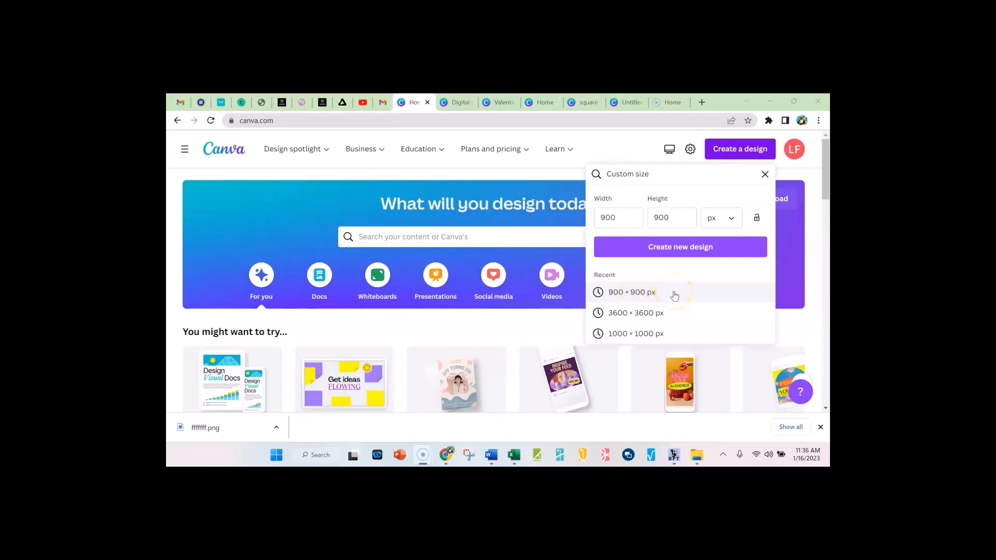
{"action": "left_click", "coordinate": [616, 297]}
{"action": "left_click", "coordinate": [663, 250]}
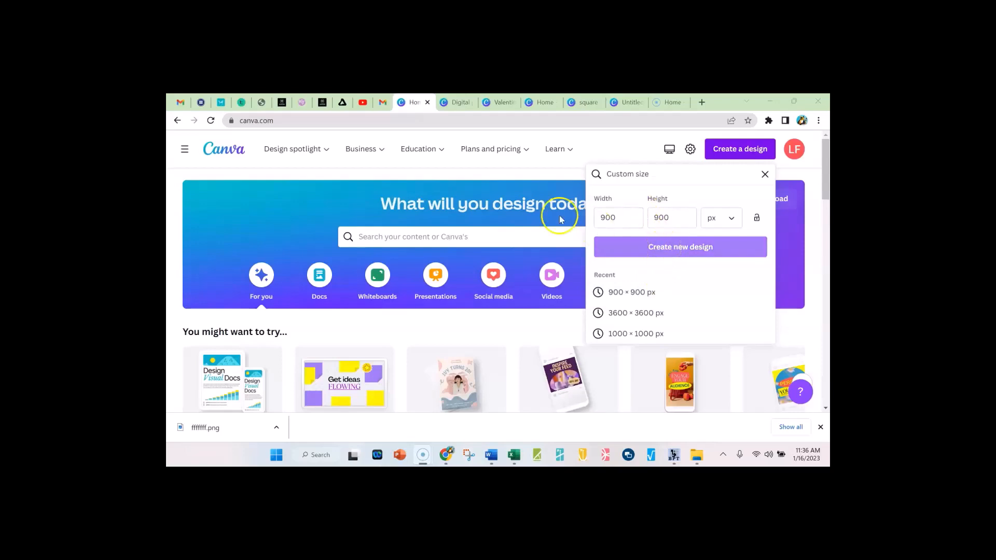
{"action": "left_click", "coordinate": [670, 313]}
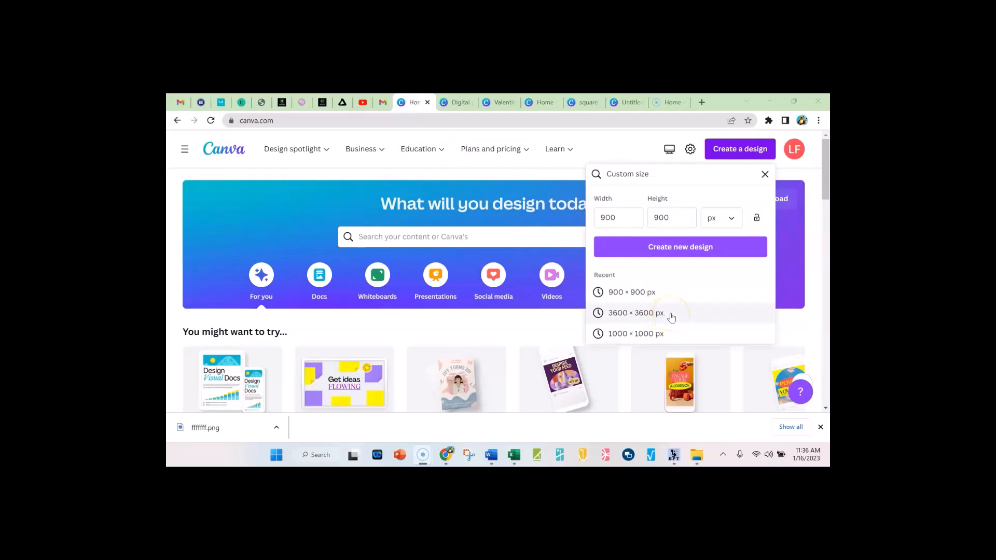
Switch to the Digital paper practice design and delete all the heart pattern tiles from its page
{"action": "left_click", "coordinate": [453, 102]}
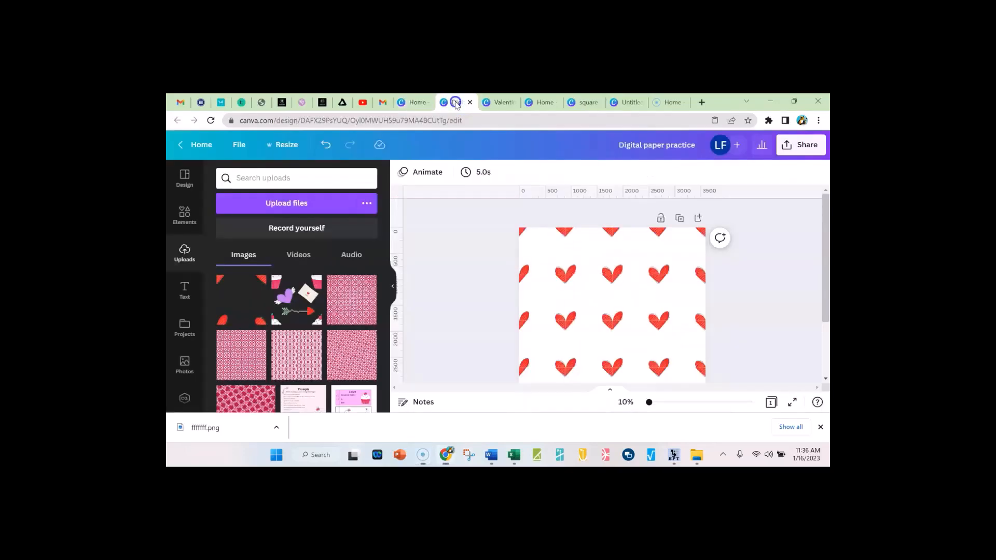
{"action": "left_click", "coordinate": [535, 258]}
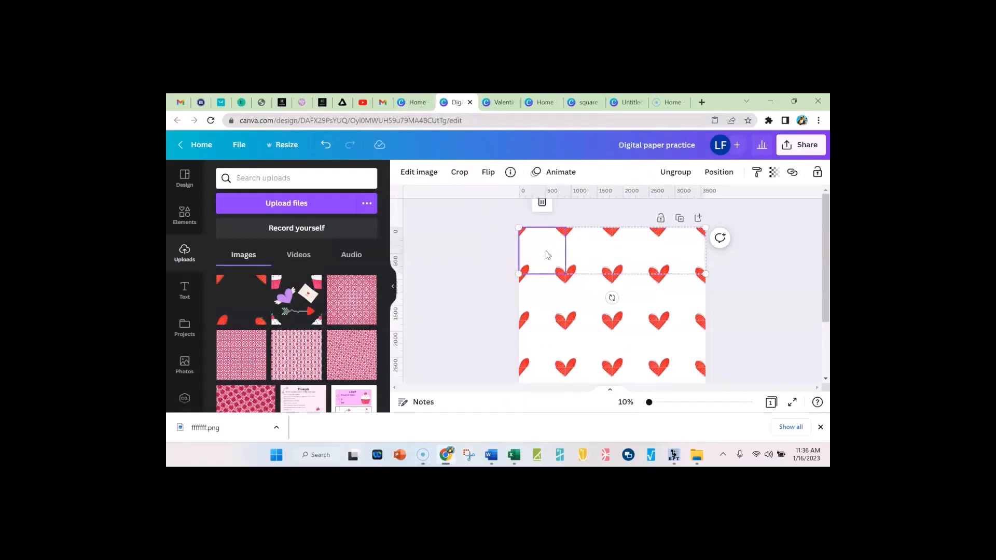
{"action": "left_click_drag", "start_coordinate": [544, 255], "coordinate": [652, 255]}
{"action": "key", "text": "Delete"}
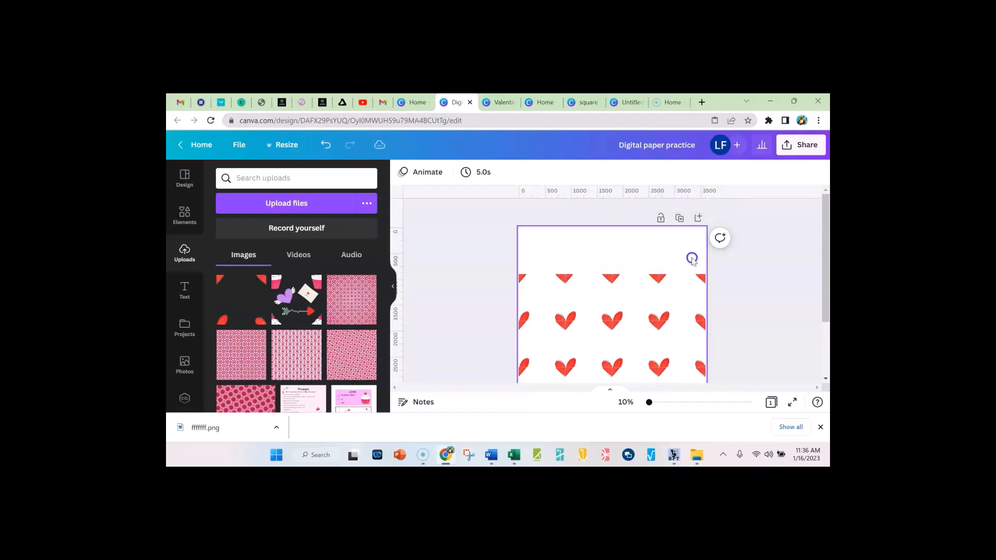
{"action": "left_click", "coordinate": [691, 291]}
{"action": "key", "text": "Delete"}
{"action": "left_click", "coordinate": [639, 294]}
{"action": "key", "text": "Delete"}
{"action": "left_click", "coordinate": [574, 296]}
{"action": "key", "text": "Delete"}
{"action": "key", "text": "Delete"}
{"action": "left_click", "coordinate": [545, 336]}
{"action": "key", "text": "Delete"}
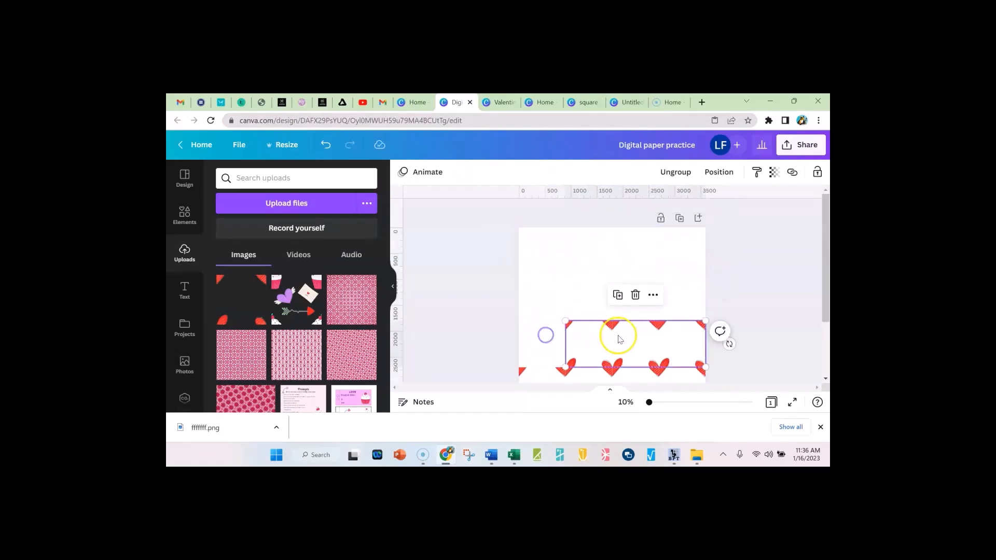
{"action": "left_click", "coordinate": [619, 337]}
{"action": "key", "text": "Delete"}
{"action": "left_click", "coordinate": [669, 344]}
{"action": "key", "text": "Delete"}
{"action": "key", "text": "Delete"}
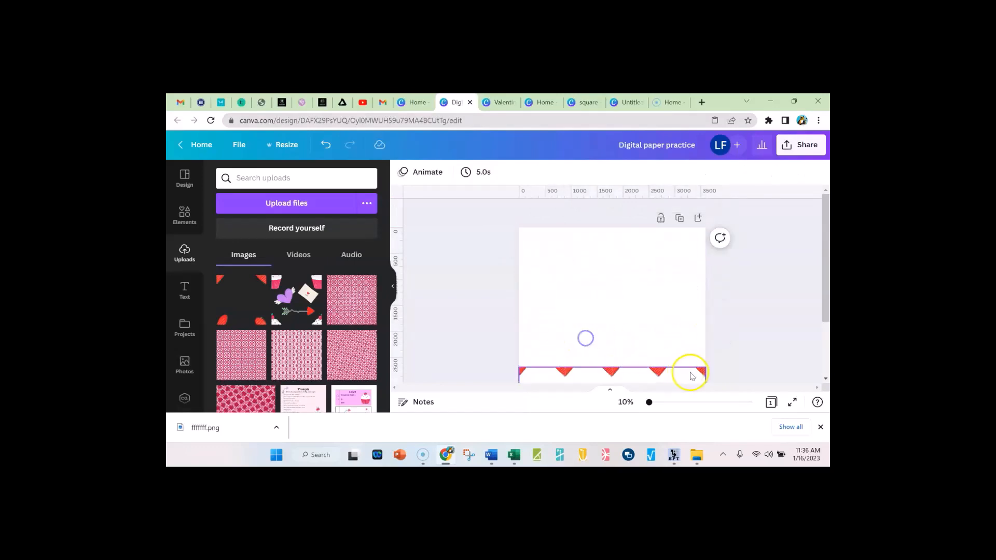
{"action": "left_click", "coordinate": [692, 374]}
{"action": "key", "text": "Delete"}
{"action": "left_click", "coordinate": [638, 374]}
{"action": "key", "text": "Delete"}
{"action": "left_click", "coordinate": [586, 373]}
{"action": "key", "text": "Delete"}
{"action": "key", "text": "Delete"}
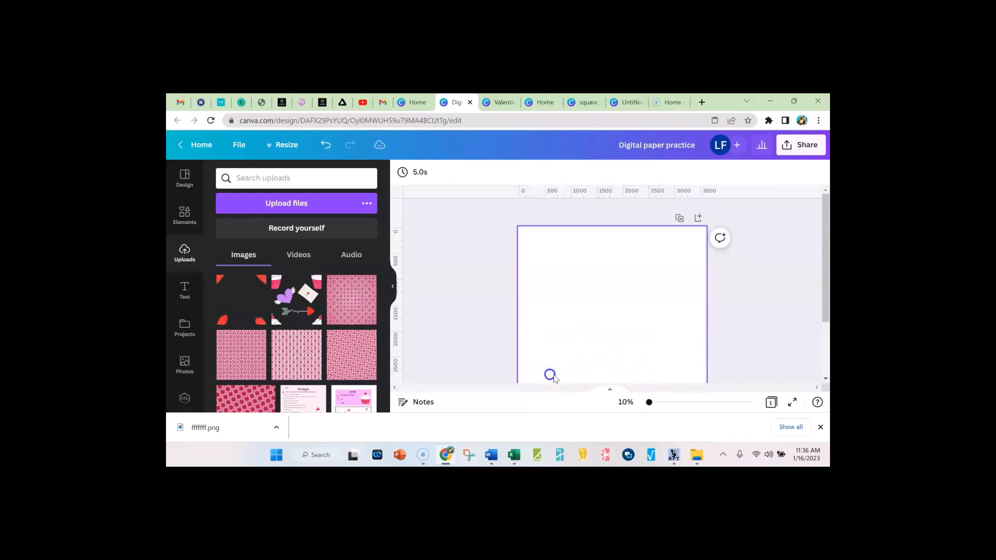
{"action": "left_click", "coordinate": [818, 426]}
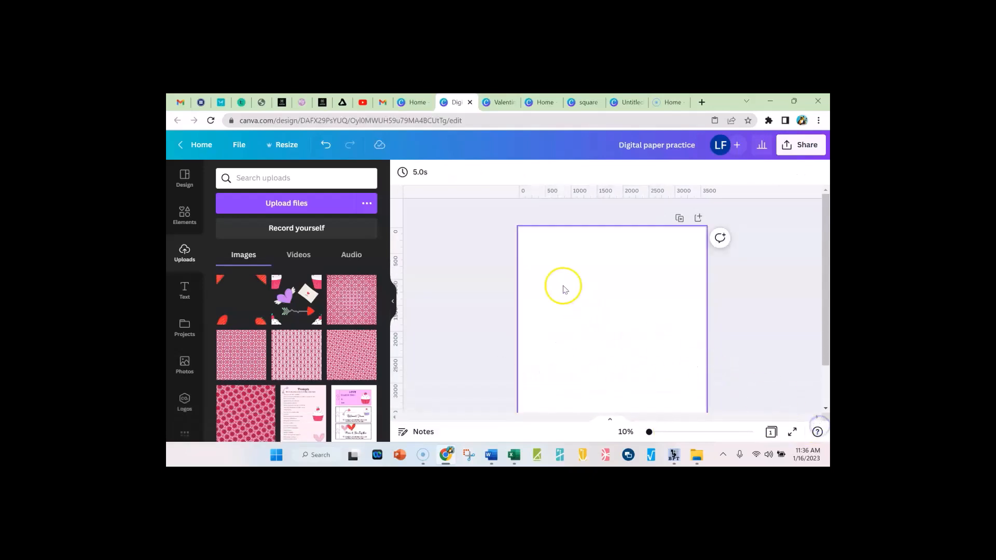
Switch to the Valentine Square design and delete the four partial red hearts from the page corners
{"action": "left_click", "coordinate": [498, 103]}
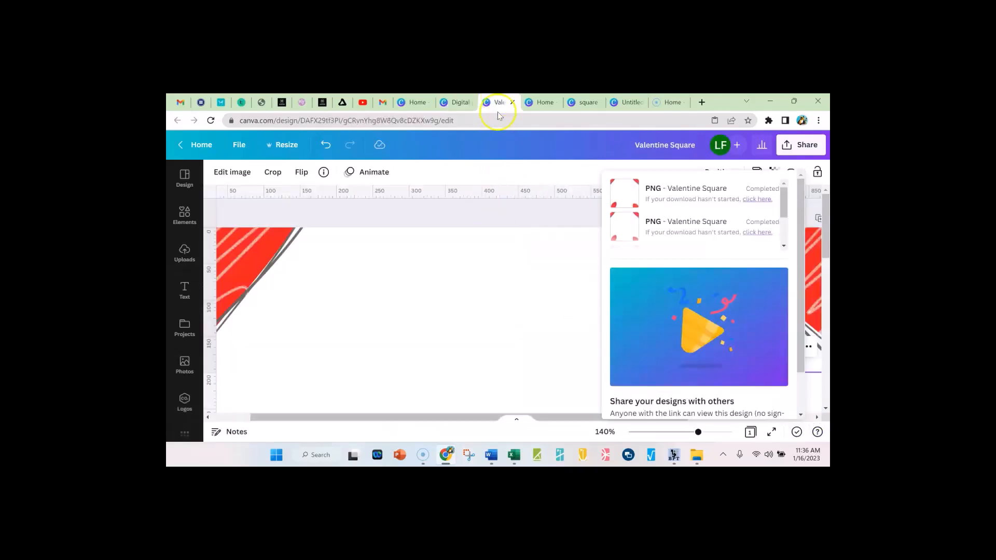
{"action": "left_click", "coordinate": [554, 213]}
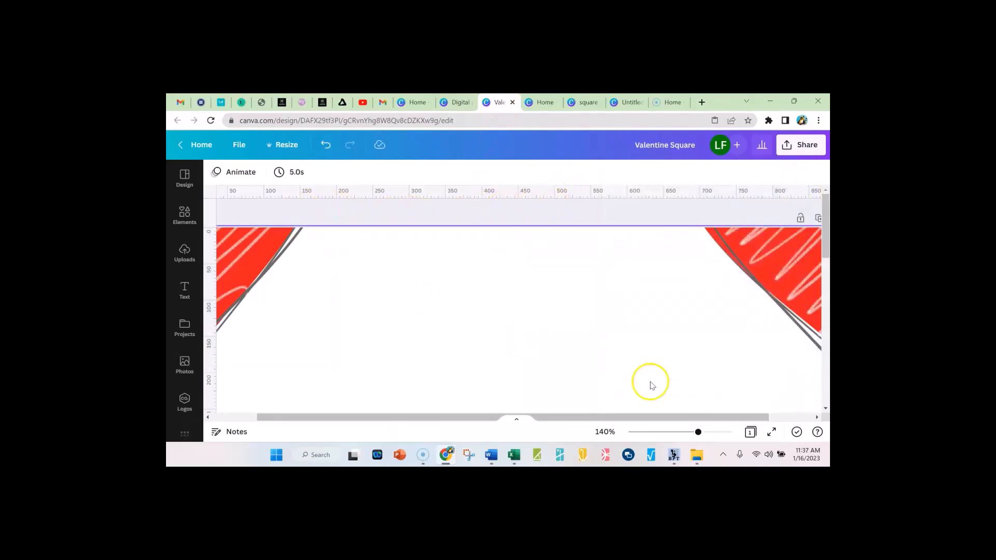
{"action": "left_click", "coordinate": [664, 433]}
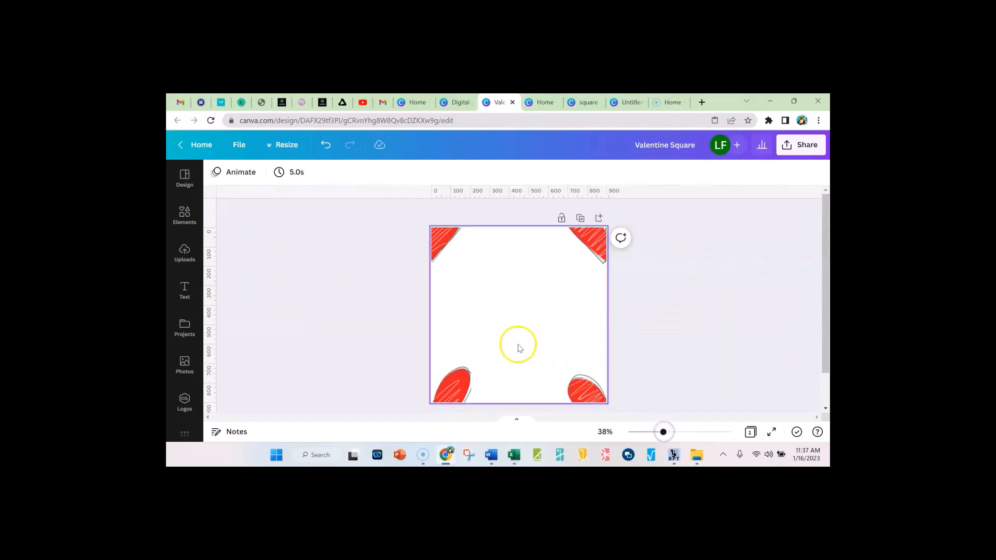
{"action": "left_click", "coordinate": [440, 245]}
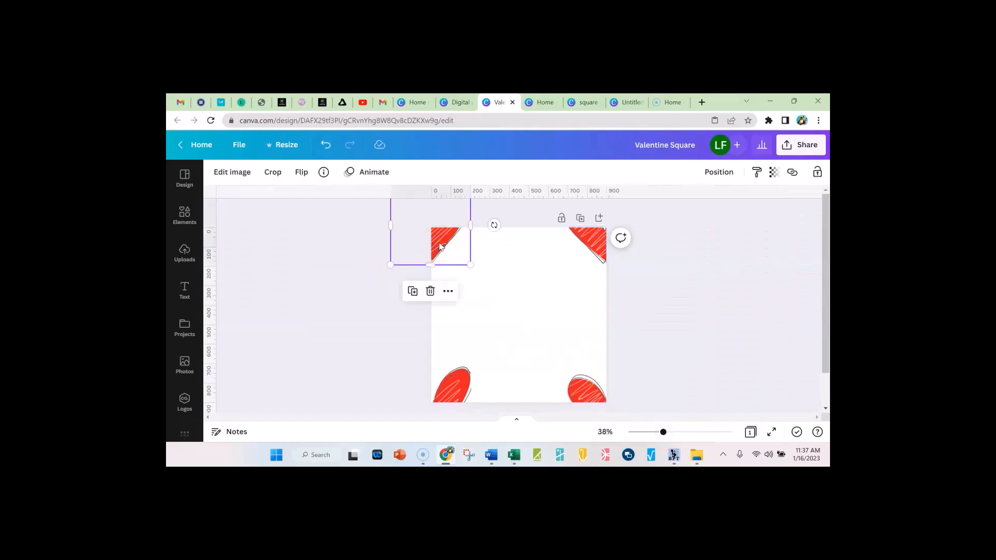
{"action": "key", "text": "Delete"}
{"action": "left_click", "coordinate": [593, 241]}
{"action": "key", "text": "Delete"}
{"action": "left_click", "coordinate": [594, 385]}
{"action": "key", "text": "Delete"}
{"action": "left_click", "coordinate": [473, 386]}
{"action": "key", "text": "Delete"}
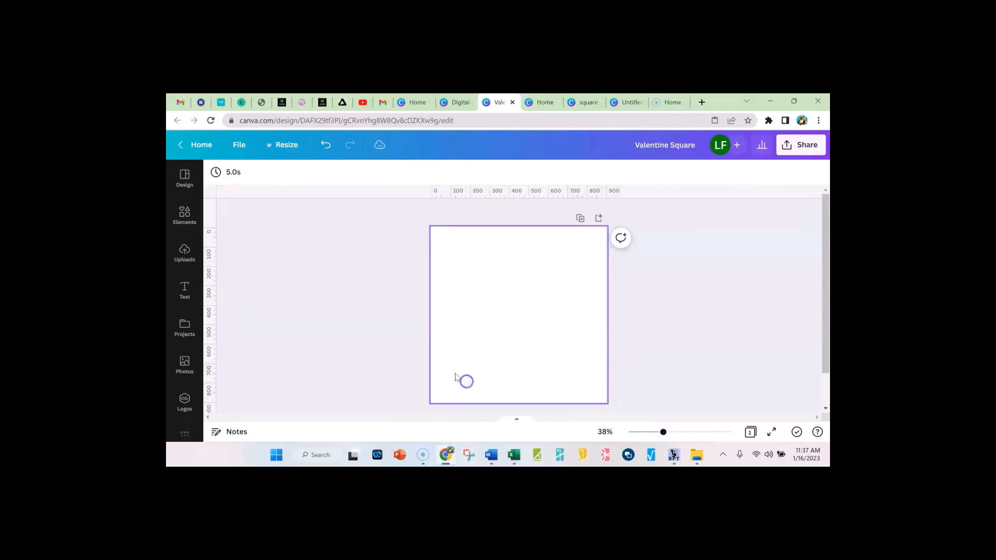
{"action": "left_click", "coordinate": [313, 261]}
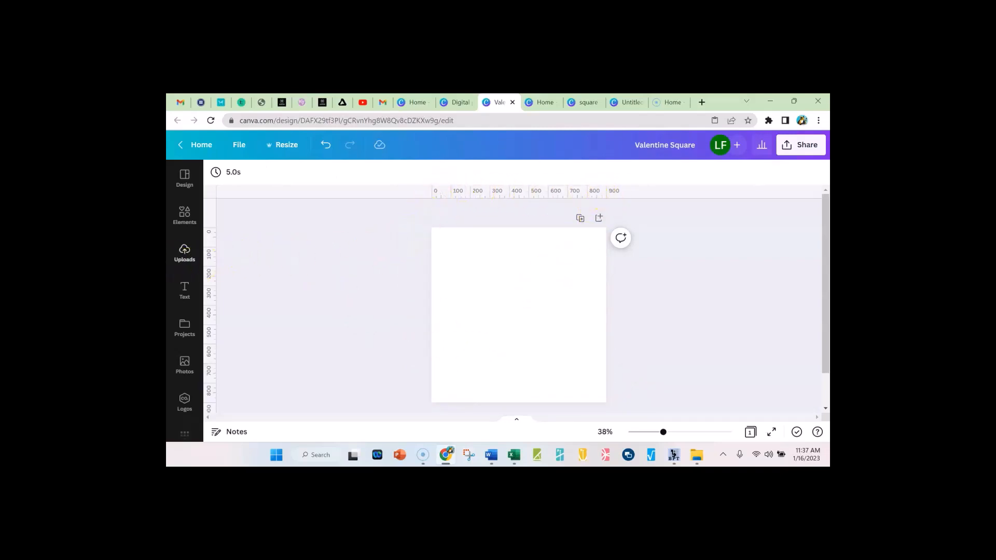
Add the red scribbled heart from the uploaded images to the blank page
{"action": "left_click", "coordinate": [184, 255]}
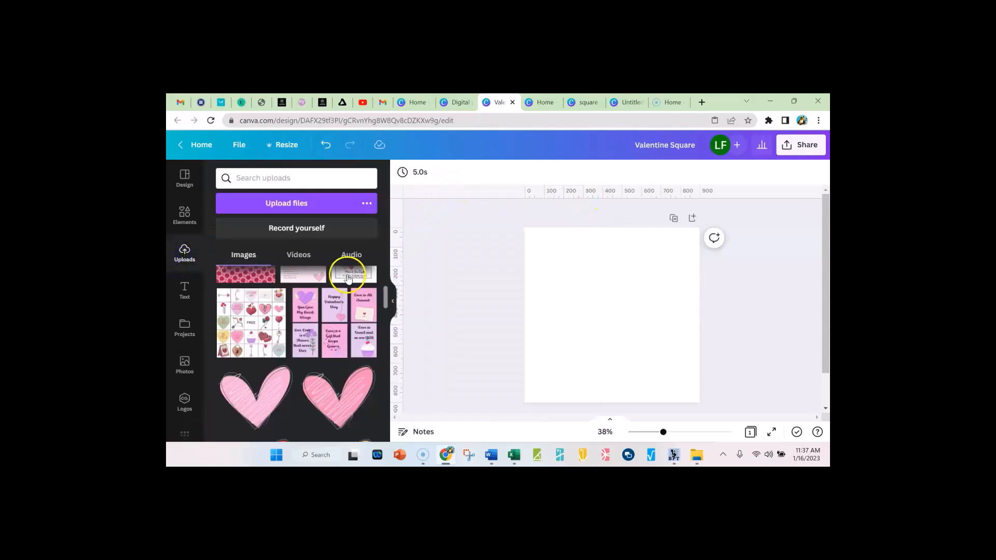
{"action": "scroll", "coordinate": [332, 311], "scroll_direction": "down", "scroll_amount": 3}
{"action": "scroll", "coordinate": [324, 337], "scroll_direction": "down", "scroll_amount": 3}
{"action": "scroll", "coordinate": [311, 340], "scroll_direction": "up", "scroll_amount": 4}
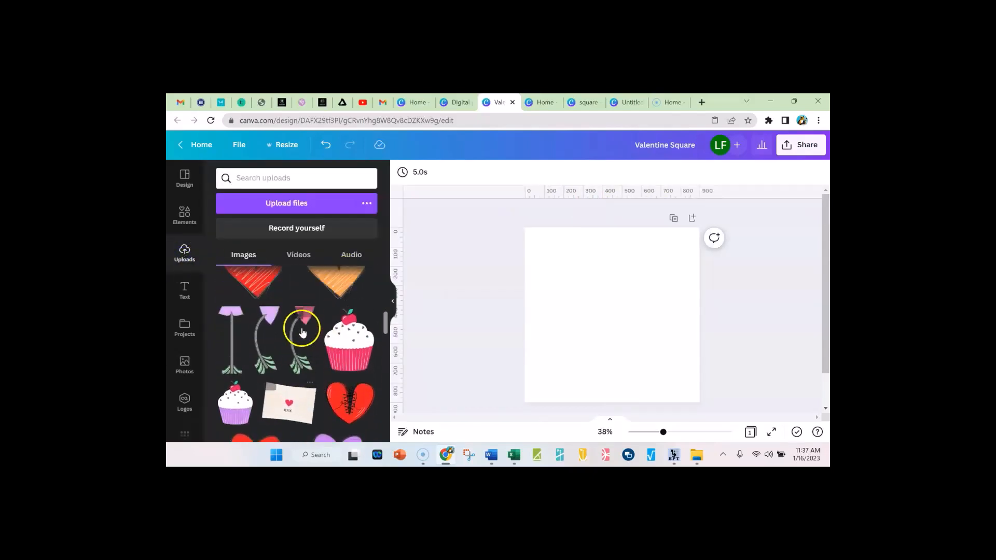
{"action": "scroll", "coordinate": [303, 342], "scroll_direction": "down", "scroll_amount": 1}
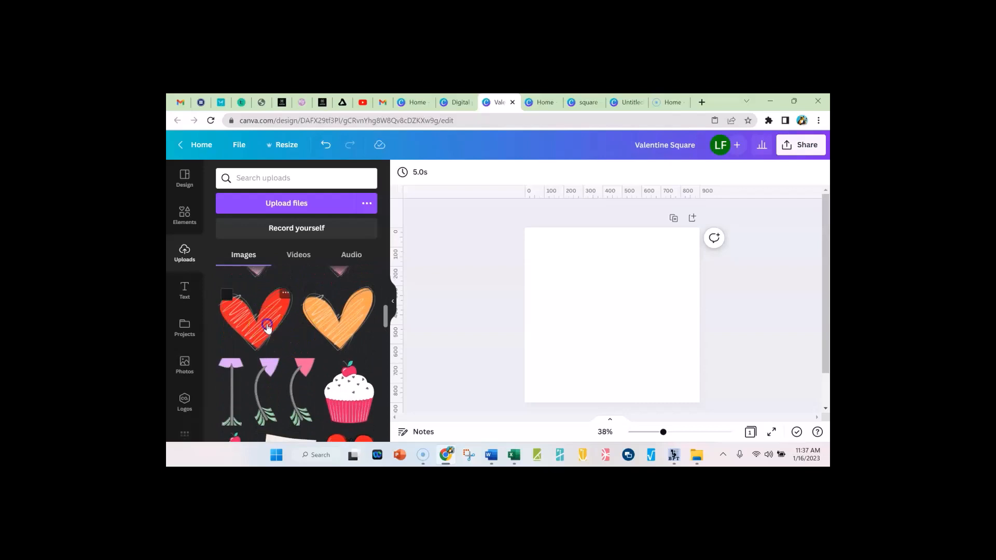
{"action": "left_click", "coordinate": [267, 327]}
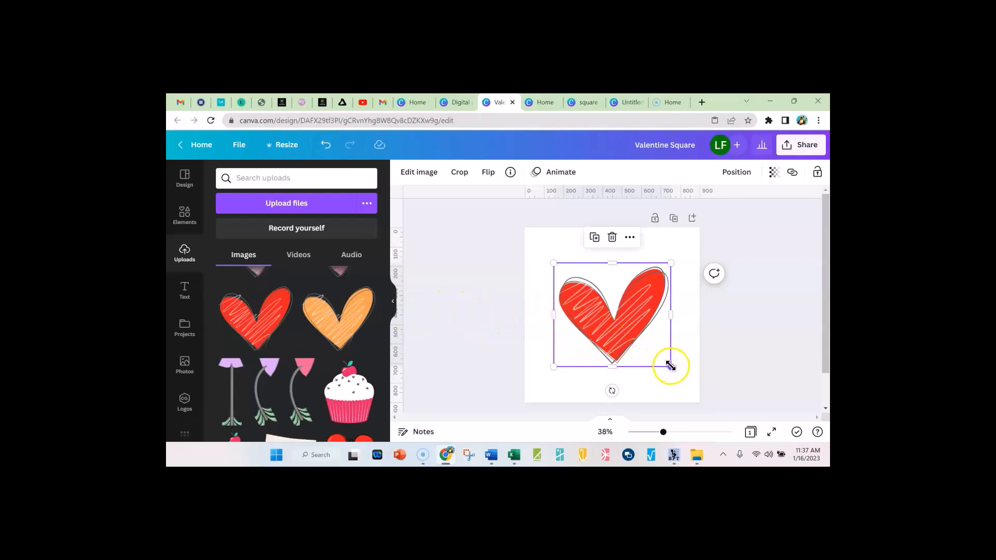
Resize the red heart to about 413 by 401 px and align it with the page's upper-left corner
{"action": "left_click_drag", "start_coordinate": [669, 365], "coordinate": [622, 323]}
{"action": "left_click_drag", "start_coordinate": [571, 300], "coordinate": [605, 299]}
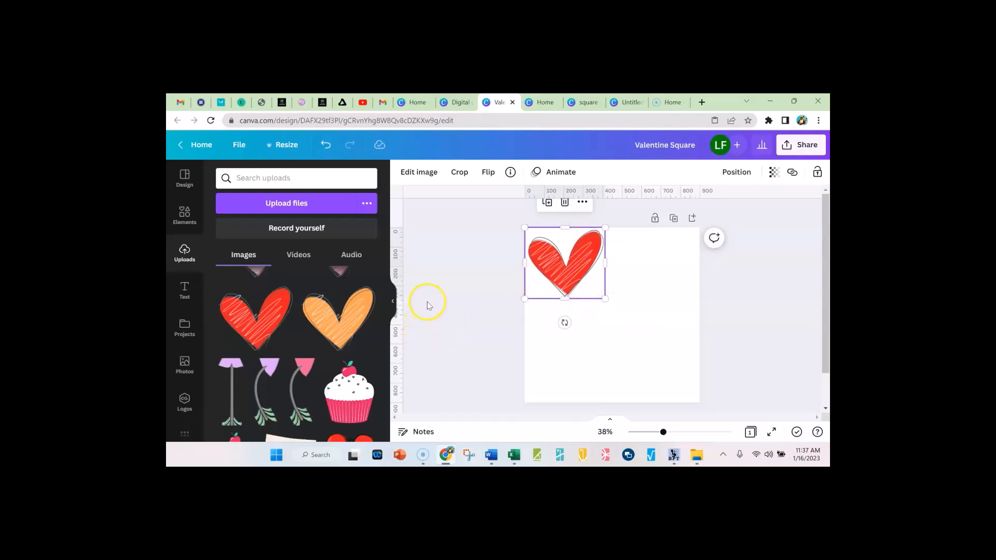
{"action": "left_click", "coordinate": [393, 301]}
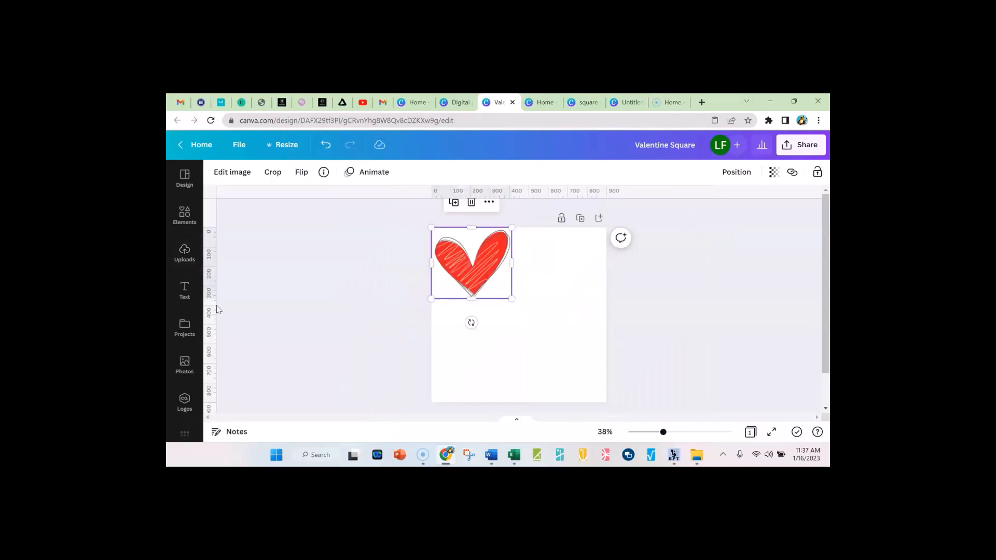
{"action": "left_click_drag", "start_coordinate": [471, 299], "coordinate": [471, 306]}
{"action": "left_click_drag", "start_coordinate": [470, 306], "coordinate": [470, 308]}
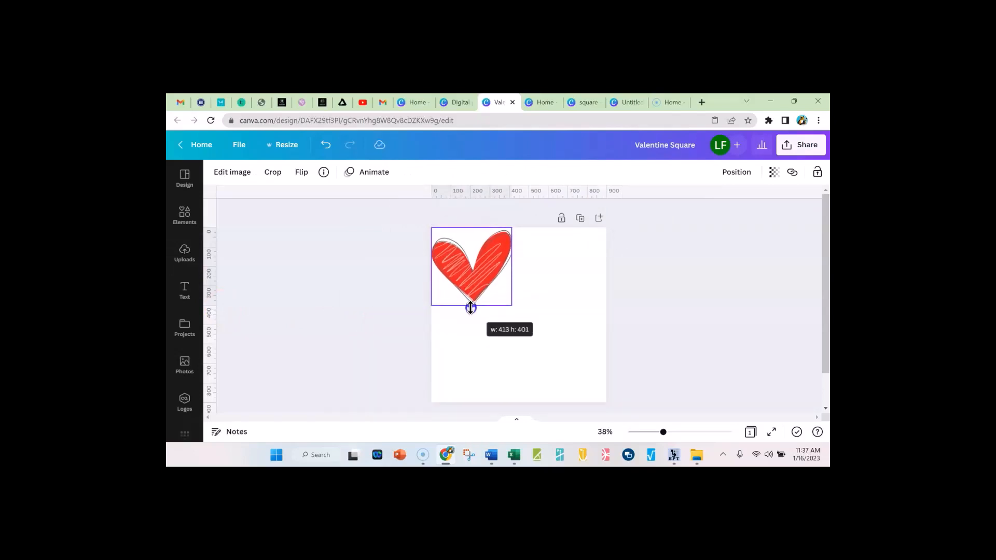
{"action": "left_click", "coordinate": [364, 298]}
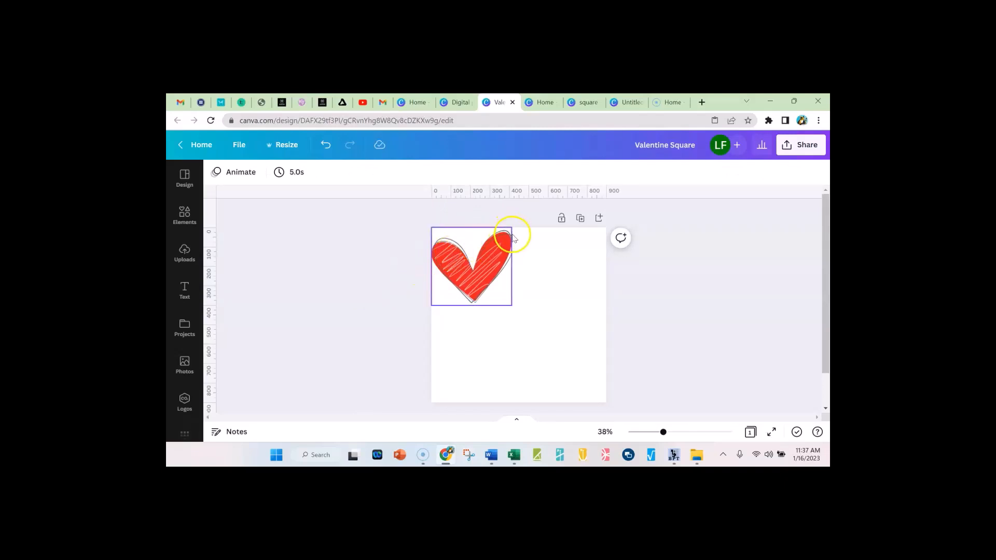
Copy the red heart and place the pasted copy at the page's upper-right corner
{"action": "left_click", "coordinate": [496, 265]}
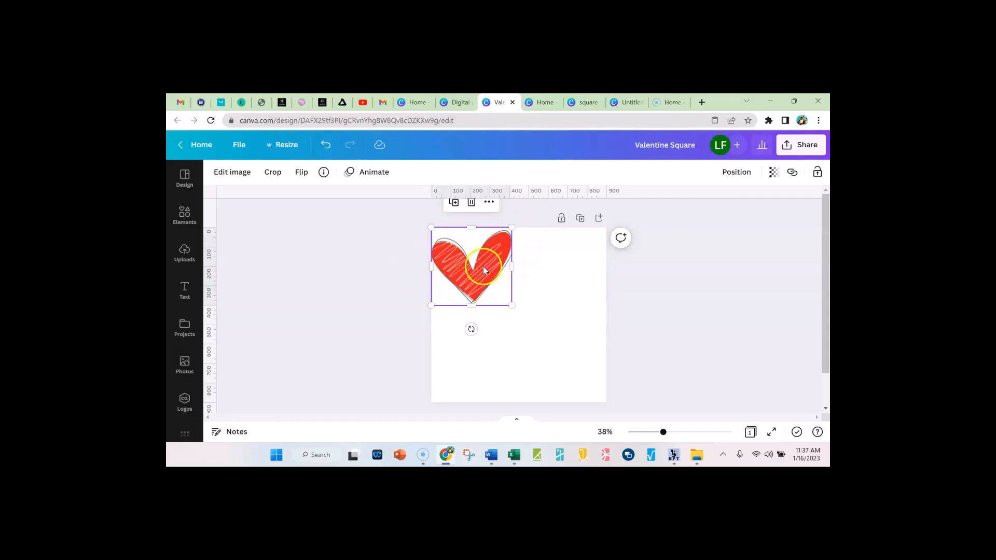
{"action": "right_click", "coordinate": [483, 266]}
{"action": "left_click", "coordinate": [530, 244]}
{"action": "right_click", "coordinate": [543, 261]}
{"action": "left_click", "coordinate": [568, 294]}
{"action": "left_click_drag", "start_coordinate": [484, 268], "coordinate": [577, 262]}
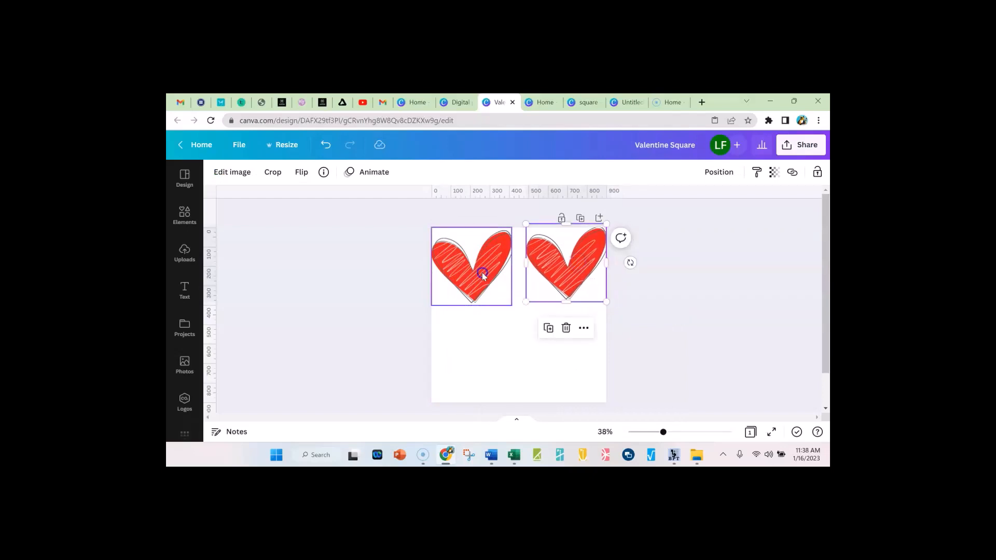
Move both hearts partly off the page so their lower tips remain in the two upper corners
{"action": "left_click_drag", "start_coordinate": [483, 276], "coordinate": [463, 234]}
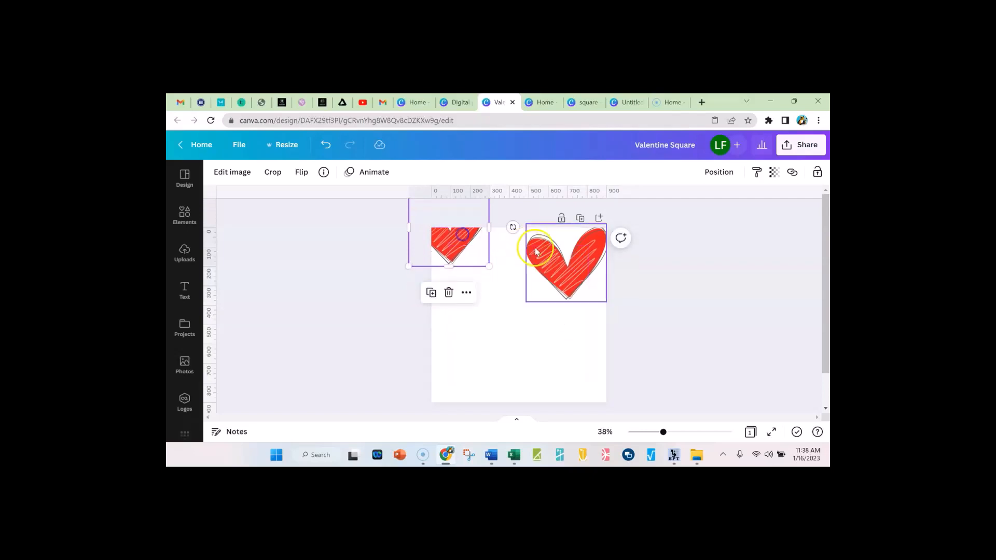
{"action": "left_click_drag", "start_coordinate": [576, 266], "coordinate": [613, 233]}
{"action": "left_click", "coordinate": [736, 324]}
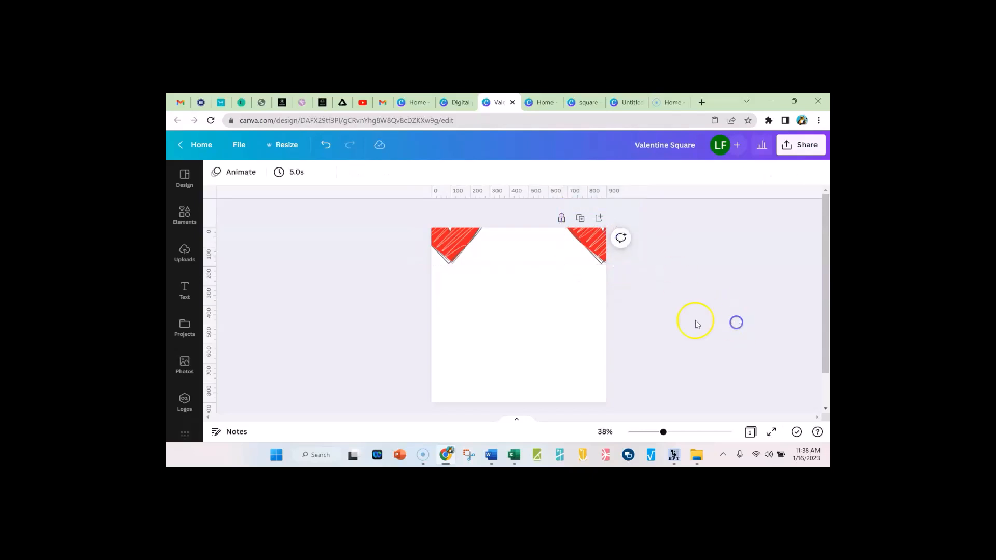
Copy the upper-left heart and place the pasted copy partly off the page at the lower-left corner, aligned beneath the original
{"action": "left_click", "coordinate": [455, 247]}
{"action": "right_click", "coordinate": [455, 248]}
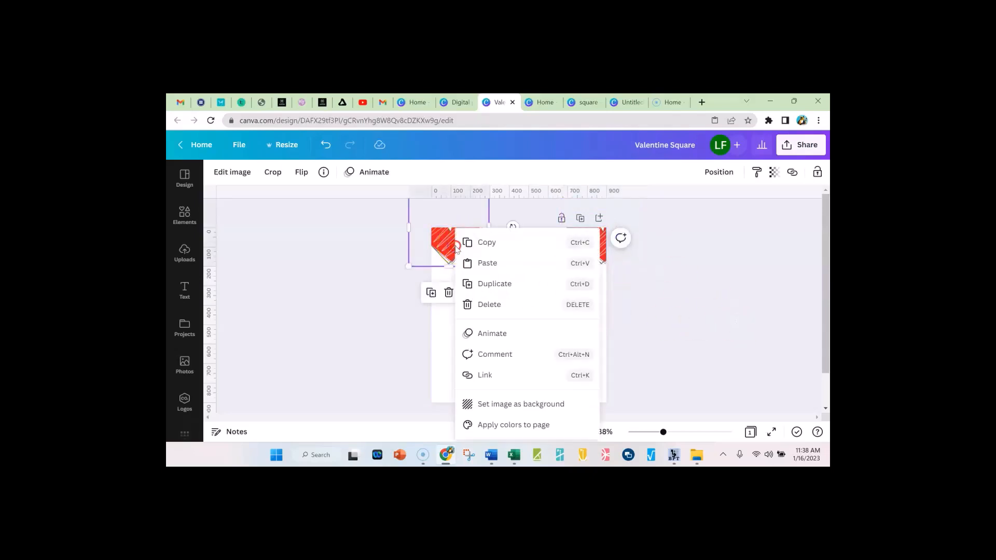
{"action": "left_click", "coordinate": [486, 241]}
{"action": "right_click", "coordinate": [485, 347]}
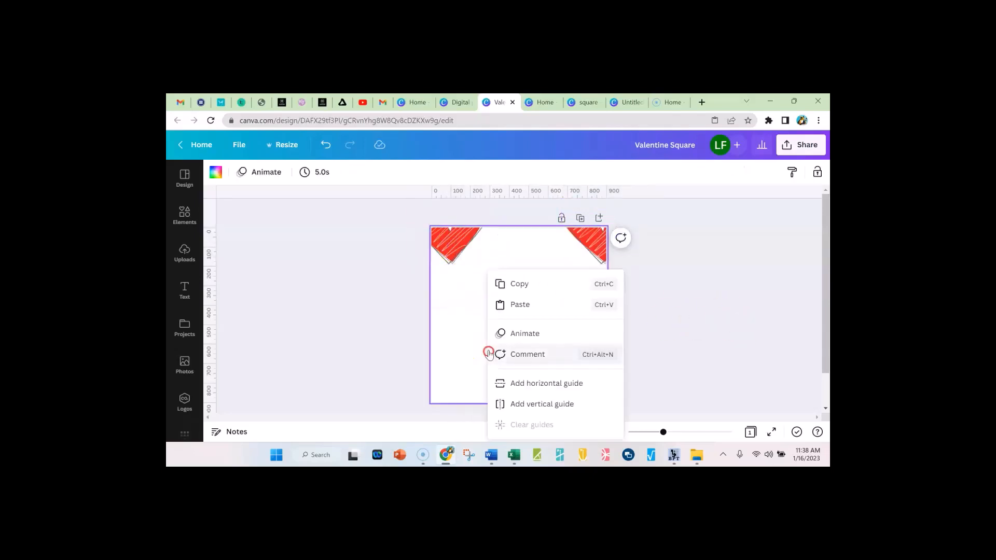
{"action": "left_click", "coordinate": [527, 286]}
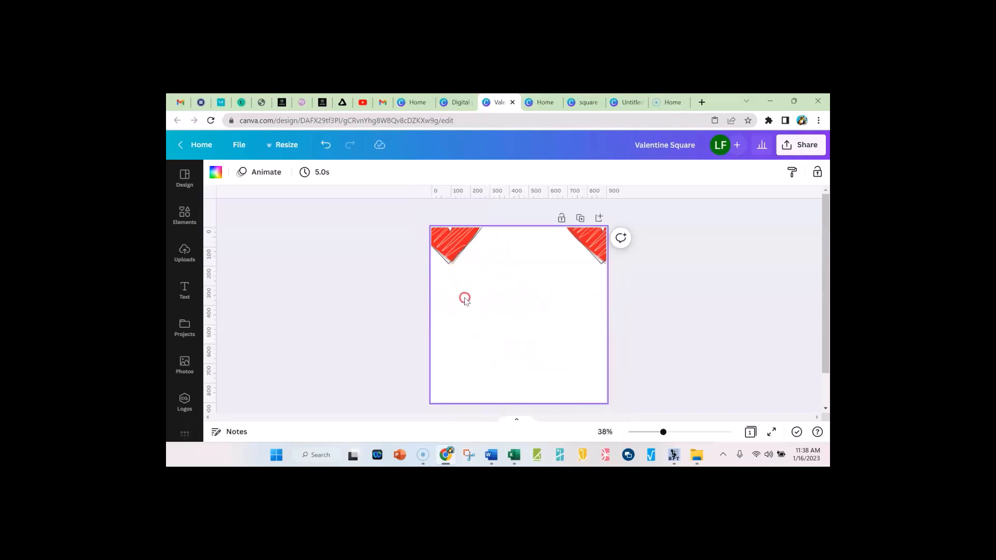
{"action": "right_click", "coordinate": [455, 247]}
{"action": "left_click", "coordinate": [498, 244]}
{"action": "right_click", "coordinate": [486, 342]}
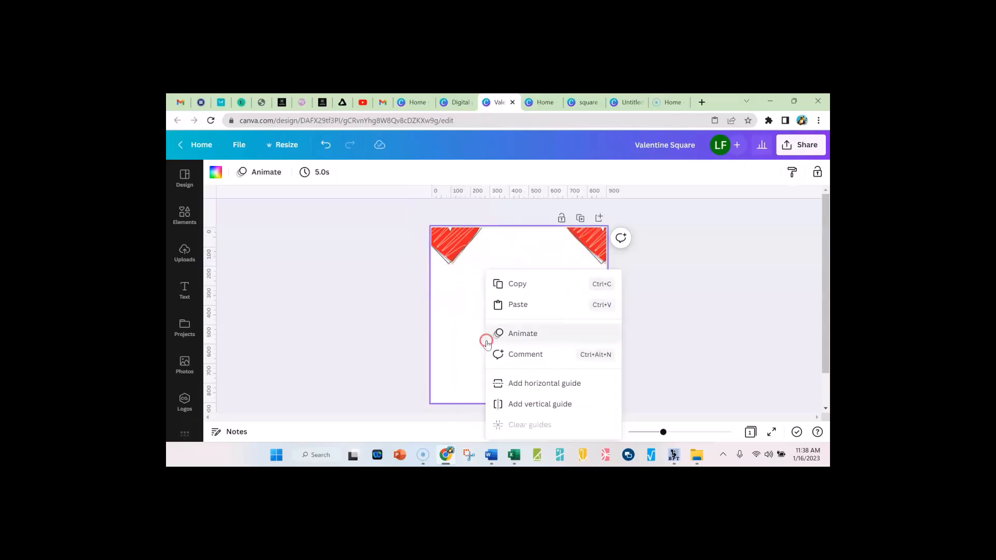
{"action": "left_click", "coordinate": [528, 303]}
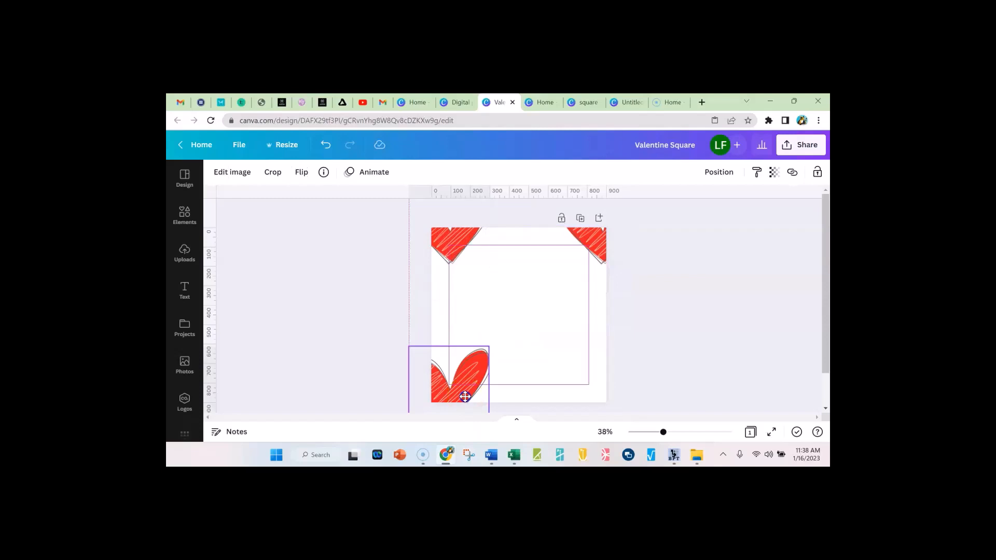
{"action": "left_click_drag", "start_coordinate": [465, 396], "coordinate": [461, 408]}
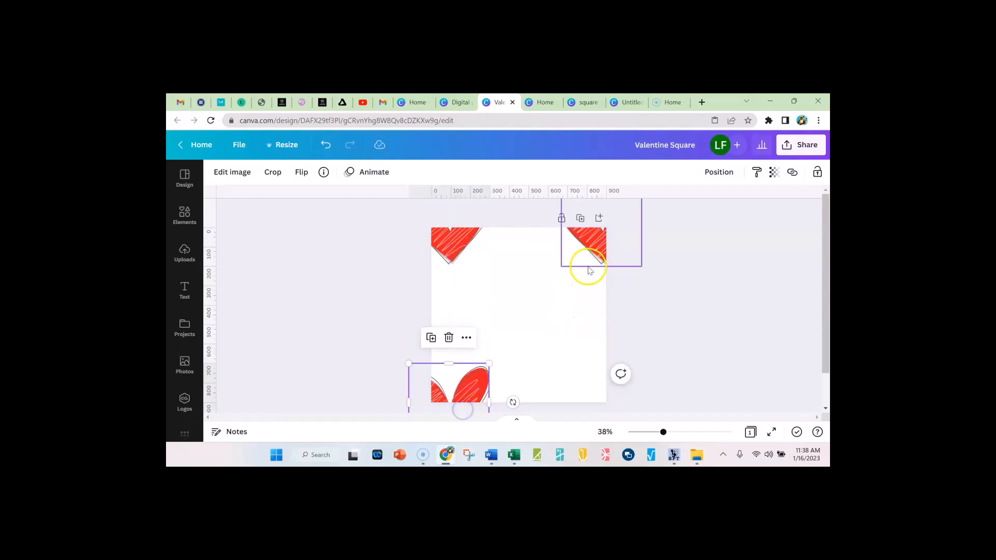
Paste another copy of the heart and place it partly off the page at the lower-right corner
{"action": "right_click", "coordinate": [555, 364]}
{"action": "left_click", "coordinate": [588, 304]}
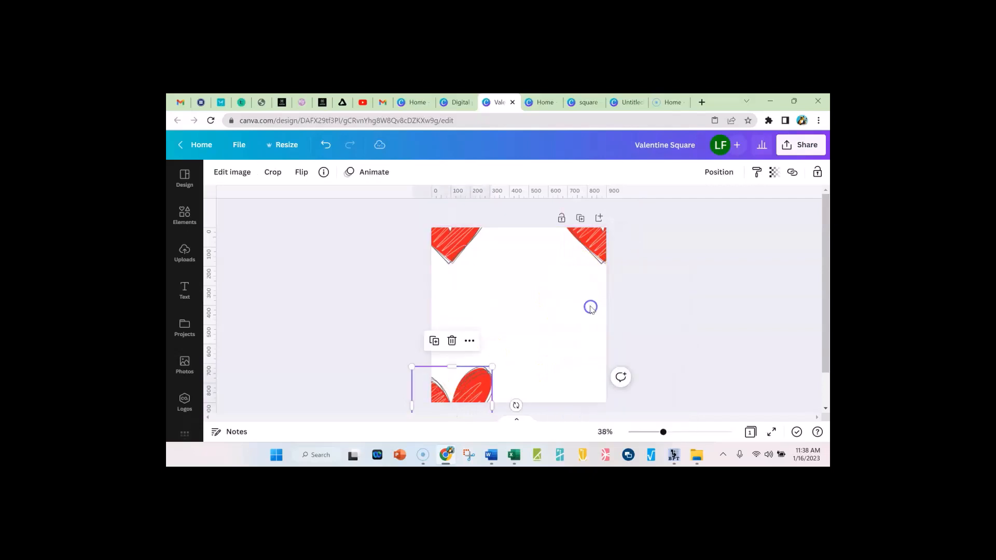
{"action": "left_click_drag", "start_coordinate": [461, 389], "coordinate": [590, 378]}
Shift the two upper hearts farther outward so only the left half shows at the upper right and the right half at the upper left
{"action": "left_click", "coordinate": [594, 256]}
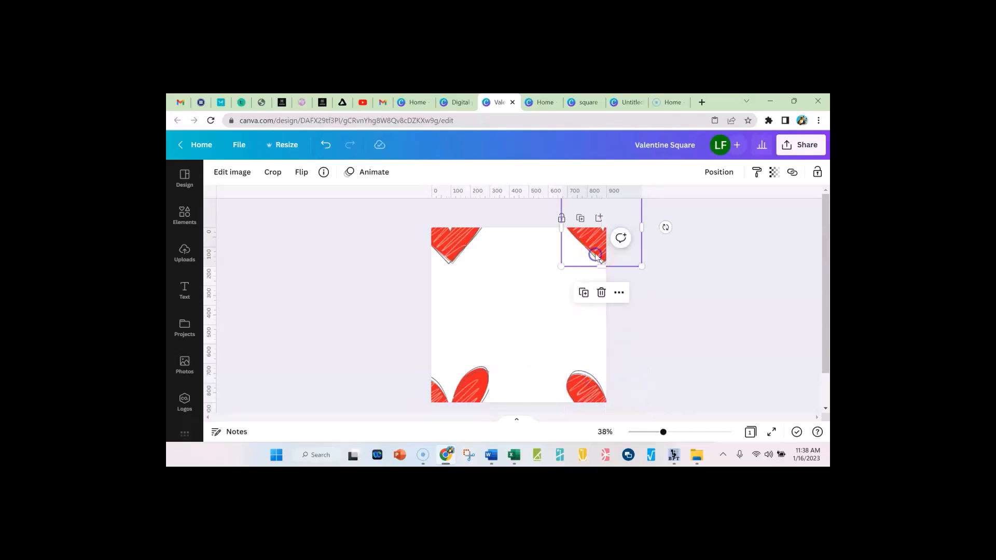
{"action": "left_click_drag", "start_coordinate": [596, 256], "coordinate": [600, 256]}
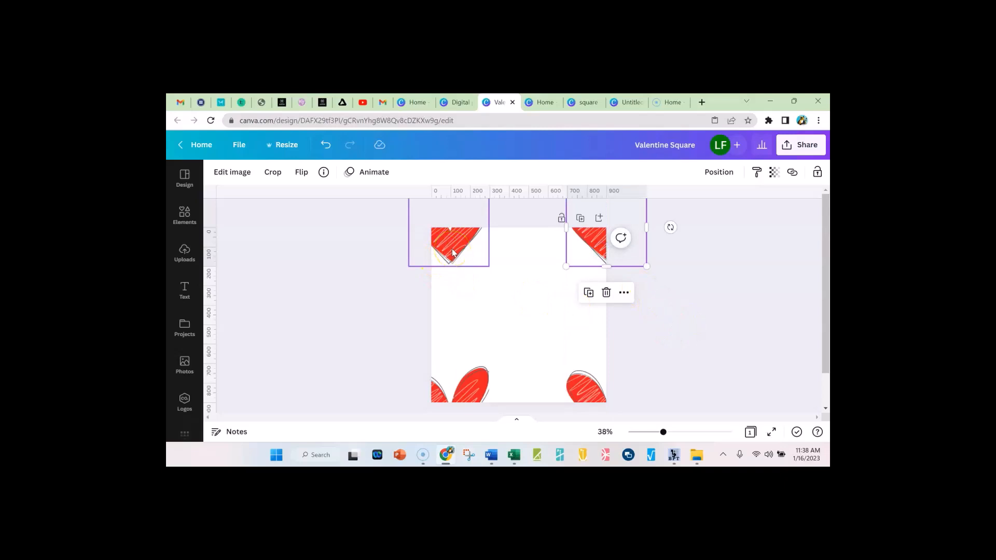
{"action": "left_click_drag", "start_coordinate": [455, 252], "coordinate": [439, 248]}
{"action": "scroll", "coordinate": [668, 313], "scroll_direction": "down", "scroll_amount": 2}
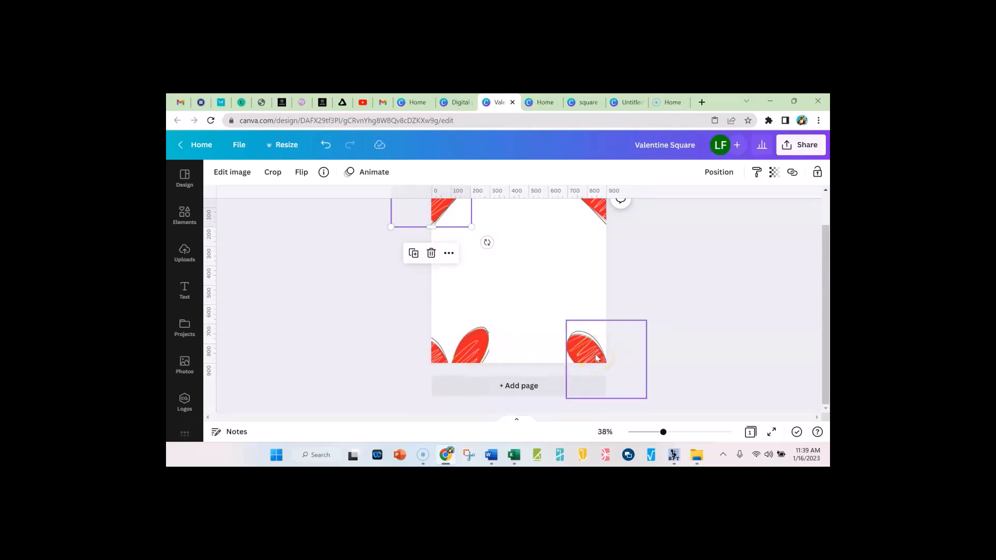
{"action": "left_click", "coordinate": [597, 358]}
{"action": "left_click", "coordinate": [709, 310]}
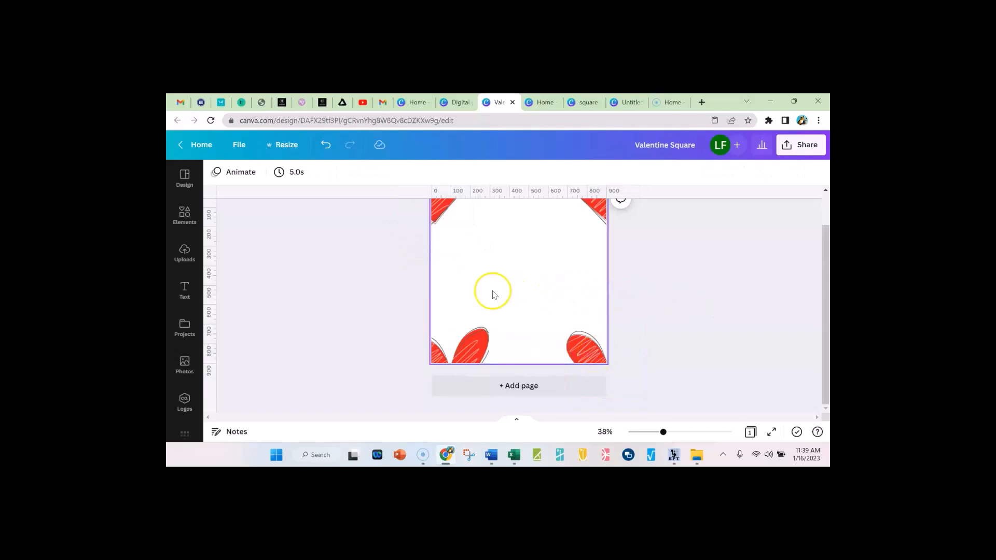
{"action": "scroll", "coordinate": [280, 299], "scroll_direction": "up", "scroll_amount": 1}
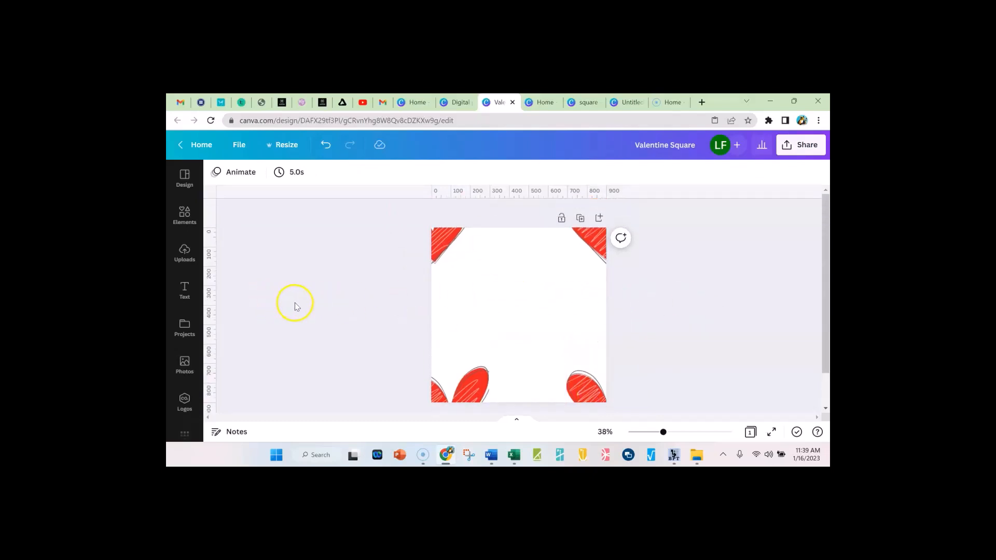
{"action": "scroll", "coordinate": [300, 300], "scroll_direction": "down", "scroll_amount": 1}
{"action": "scroll", "coordinate": [320, 301], "scroll_direction": "up", "scroll_amount": 1}
Download the tile as a 900 × 900 px PNG with transparent background, saved to the Desktop as "Valentine Square ddd"
{"action": "left_click", "coordinate": [802, 148]}
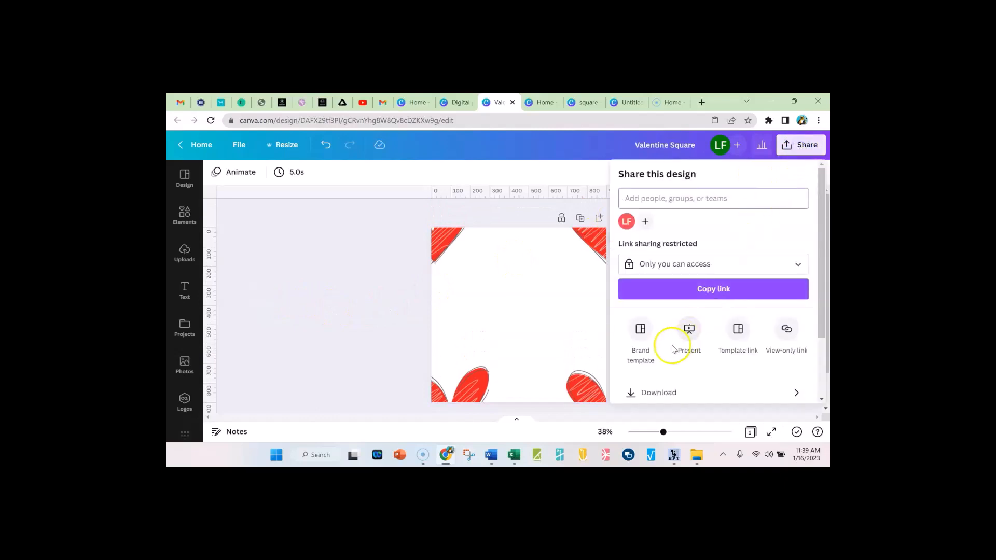
{"action": "scroll", "coordinate": [679, 346], "scroll_direction": "down", "scroll_amount": 3}
{"action": "left_click", "coordinate": [672, 312]}
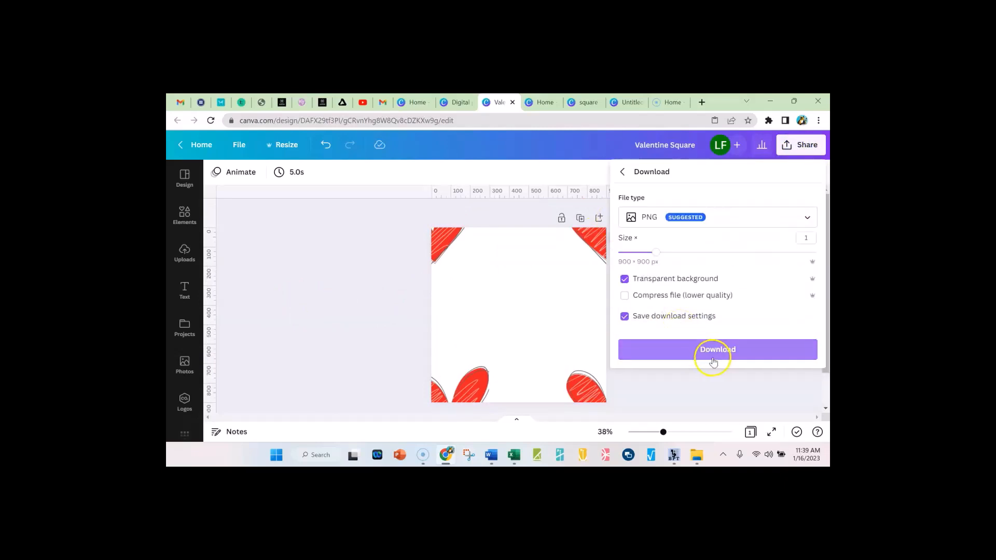
{"action": "left_click", "coordinate": [725, 351]}
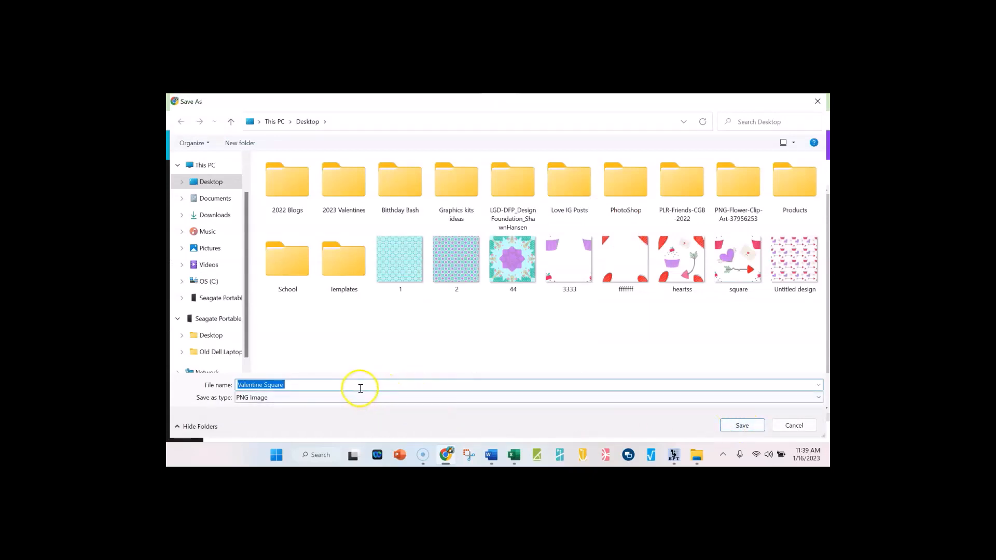
{"action": "left_click", "coordinate": [361, 389]}
{"action": "type", "text": "ddd"}
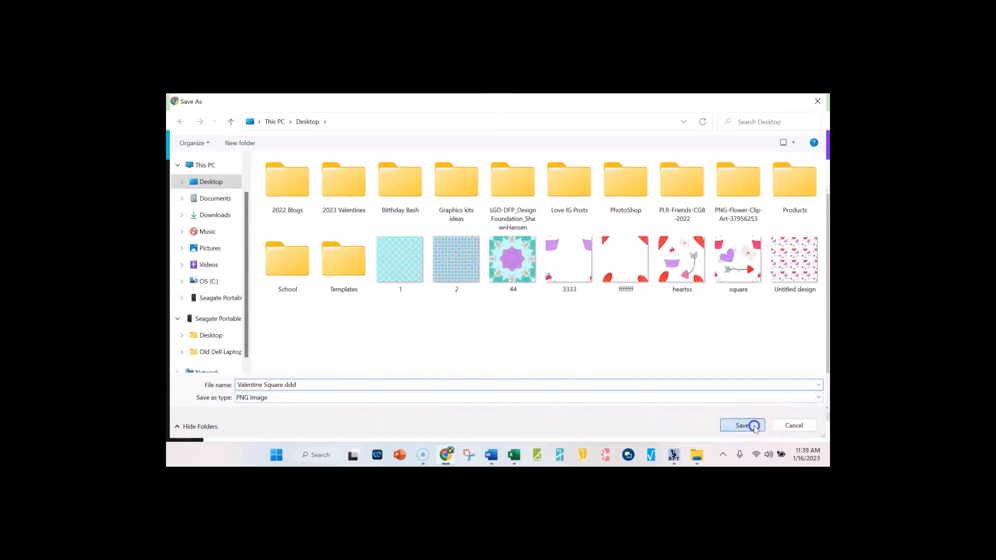
{"action": "left_click", "coordinate": [742, 425]}
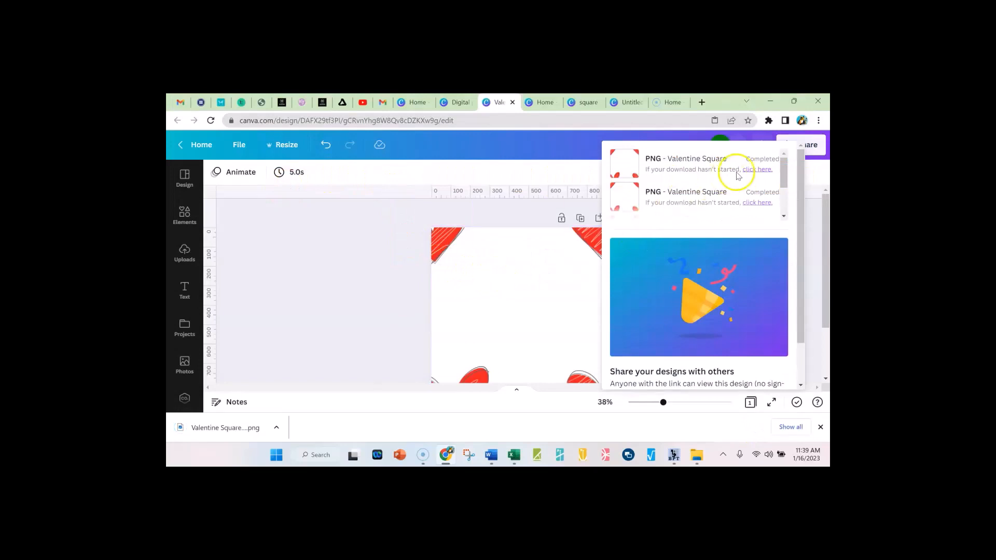
Switch to the Digital paper practice design and upload the "Valentine Square ddd" image from the Desktop
{"action": "left_click", "coordinate": [185, 269]}
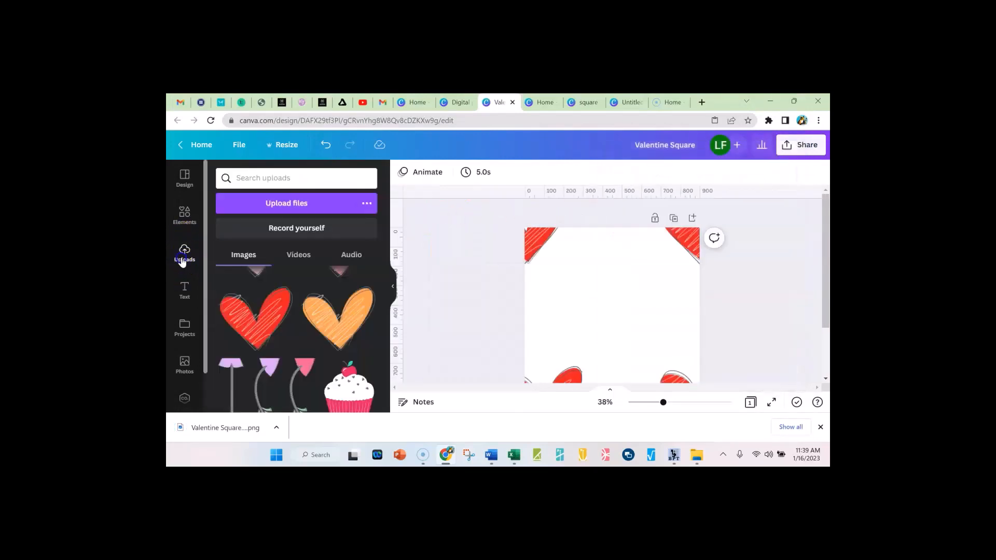
{"action": "left_click", "coordinate": [458, 103]}
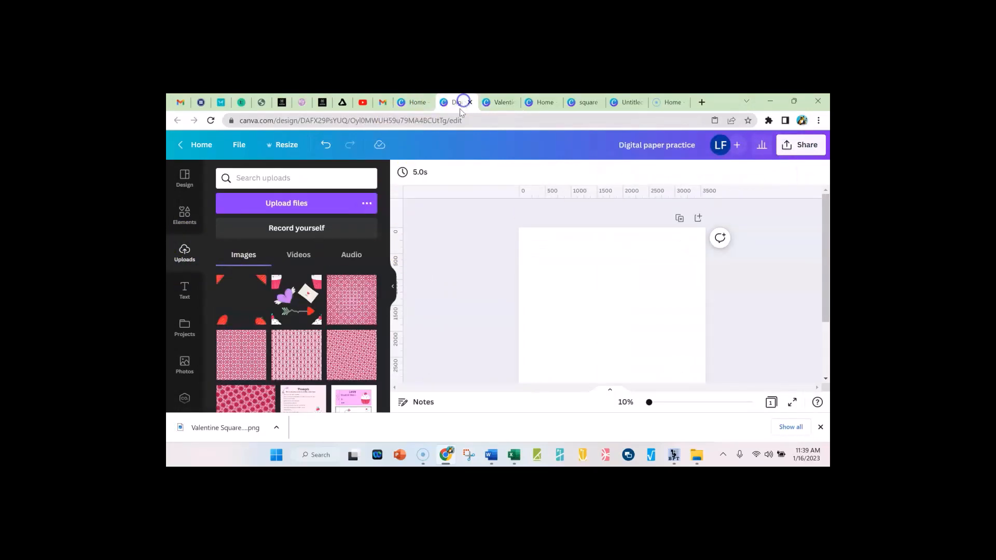
{"action": "left_click", "coordinate": [288, 204]}
{"action": "double_click", "coordinate": [570, 356]}
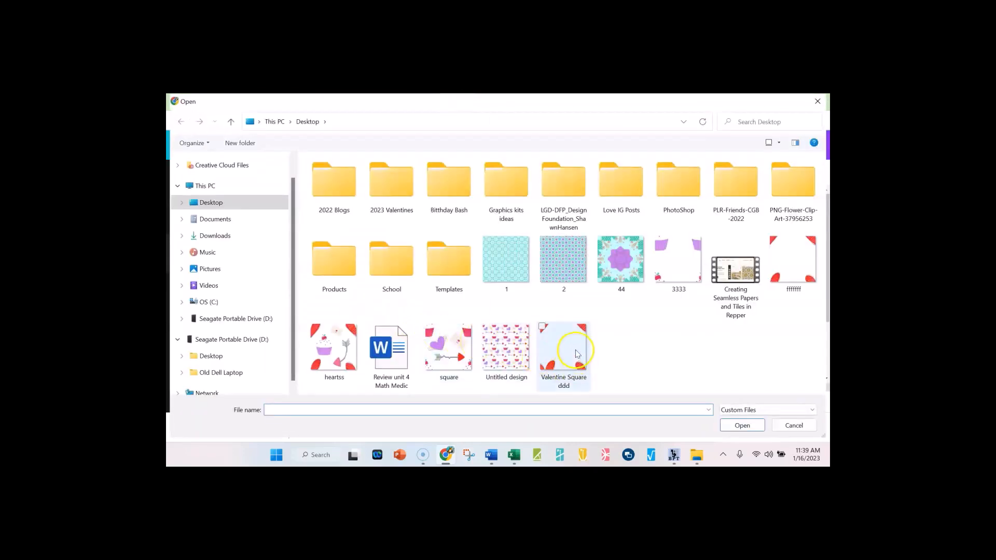
Add the uploaded tile to the page, align it with the upper-left corner and shrink it to about a quarter of the page width
{"action": "left_click", "coordinate": [240, 290]}
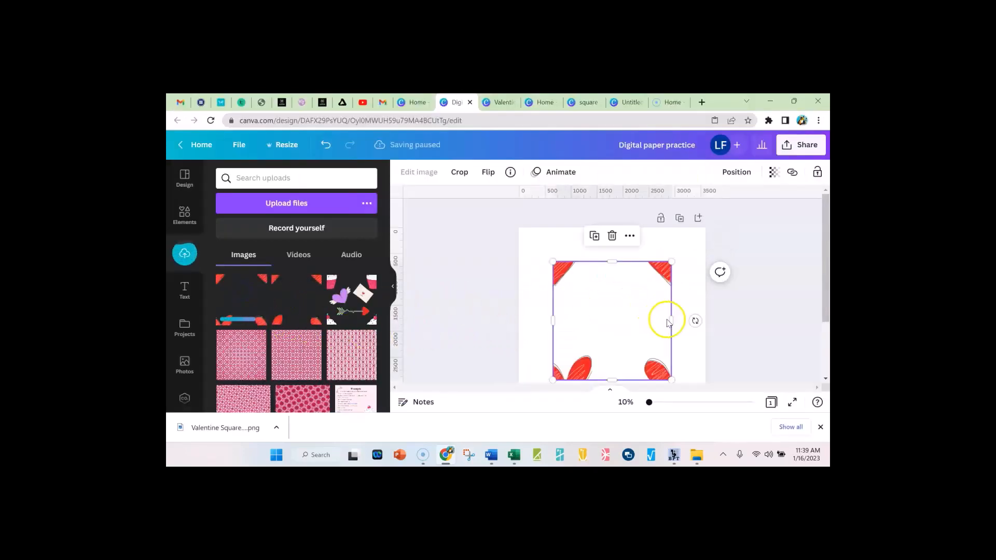
{"action": "left_click_drag", "start_coordinate": [667, 322], "coordinate": [614, 287]}
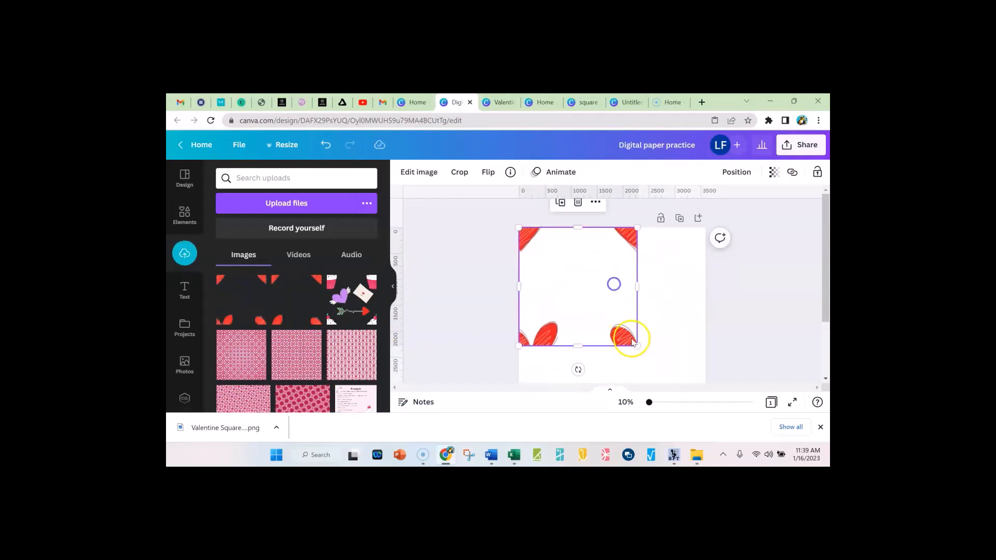
{"action": "left_click_drag", "start_coordinate": [638, 344], "coordinate": [553, 285]}
Copy the small tile and place the pasted copy flush against the original's right side to test how the hearts join
{"action": "right_click", "coordinate": [553, 283]}
{"action": "left_click", "coordinate": [611, 215]}
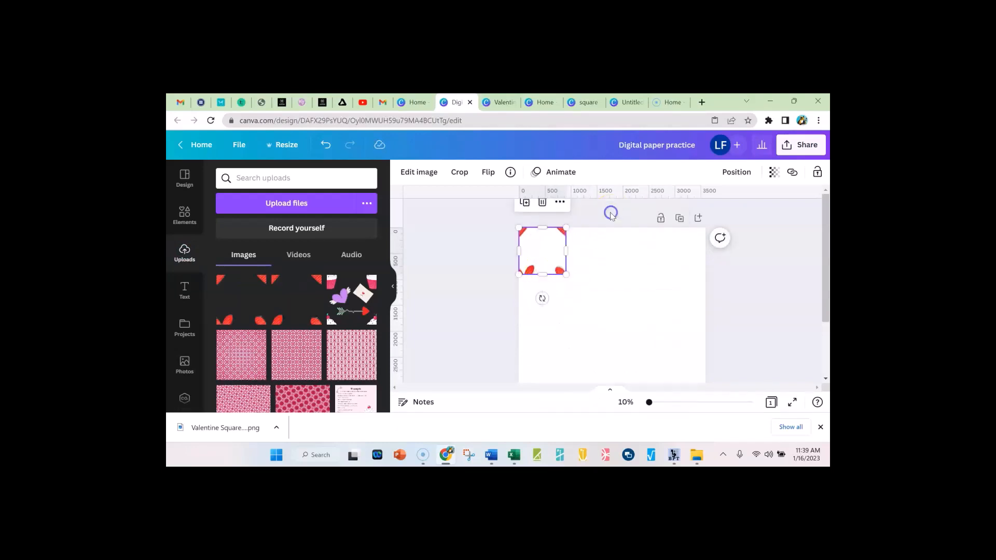
{"action": "right_click", "coordinate": [602, 252]}
{"action": "left_click", "coordinate": [630, 274]}
{"action": "left_click_drag", "start_coordinate": [569, 266], "coordinate": [591, 251]}
{"action": "right_click", "coordinate": [561, 310]}
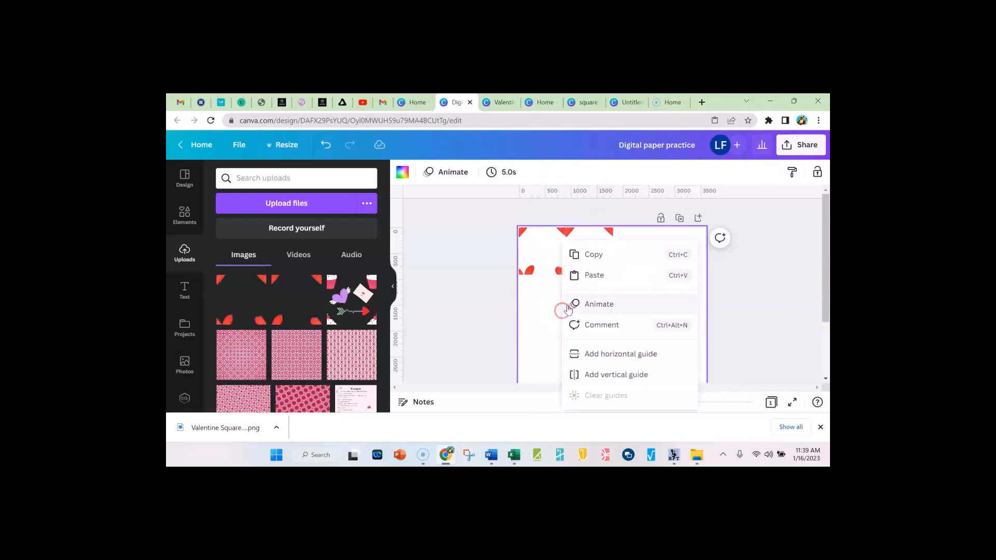
{"action": "left_click", "coordinate": [526, 304]}
{"action": "left_click", "coordinate": [597, 260]}
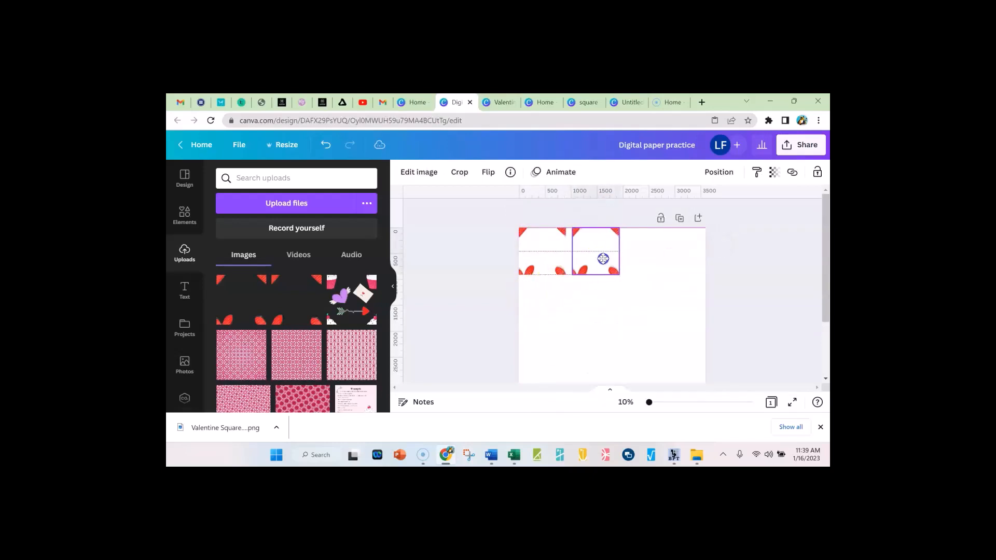
{"action": "left_click_drag", "start_coordinate": [603, 258], "coordinate": [593, 261]}
Return to the Valentine Square design and move the lower-left heart outward until it lines up beneath the upper-left heart, then dismiss the download notice
{"action": "left_click", "coordinate": [497, 106]}
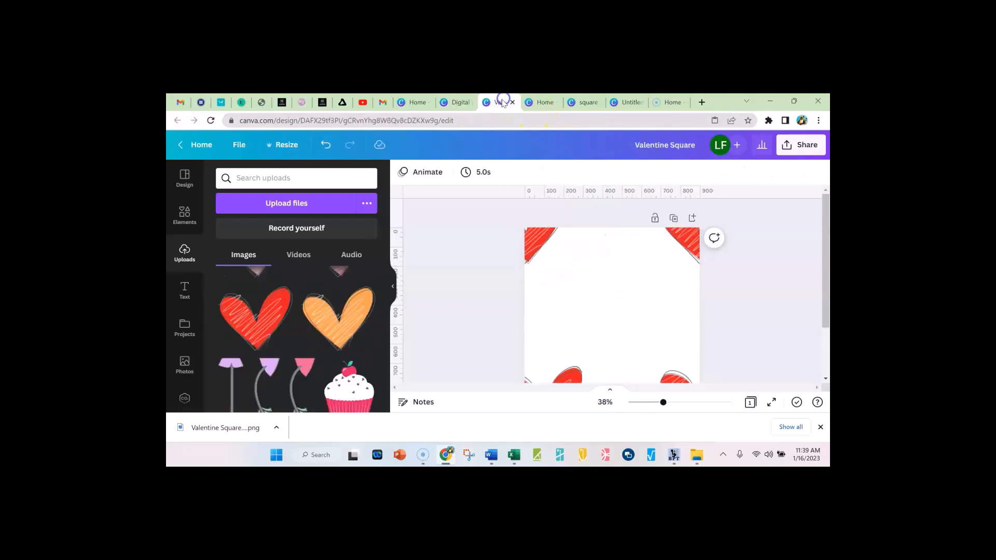
{"action": "scroll", "coordinate": [607, 328], "scroll_direction": "down", "scroll_amount": 2}
{"action": "left_click", "coordinate": [572, 348]}
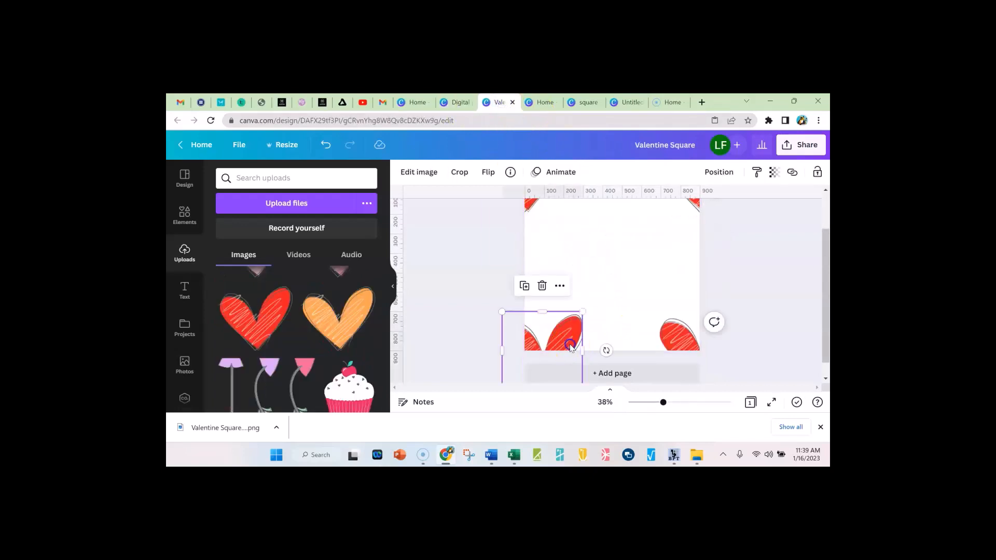
{"action": "left_click_drag", "start_coordinate": [572, 348], "coordinate": [554, 346]}
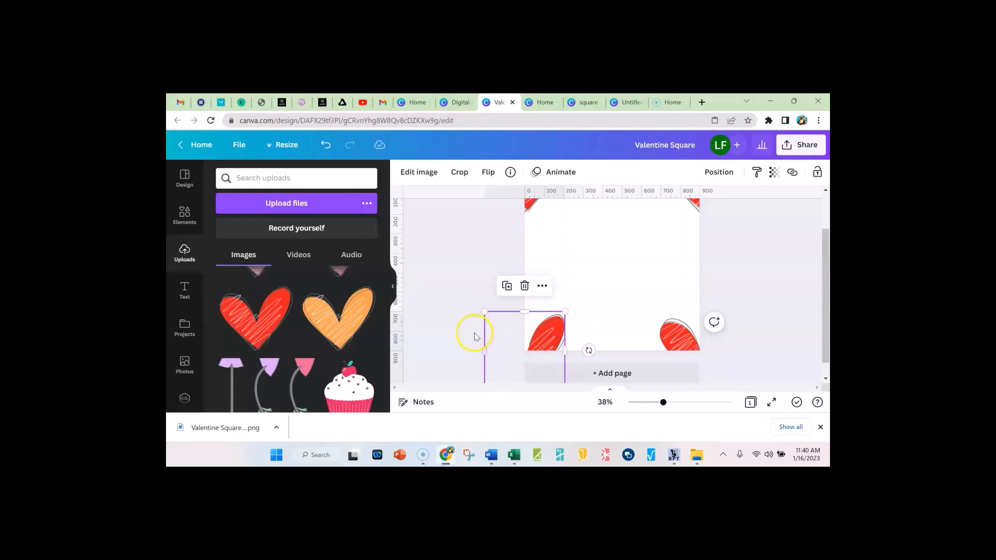
{"action": "left_click", "coordinate": [498, 269]}
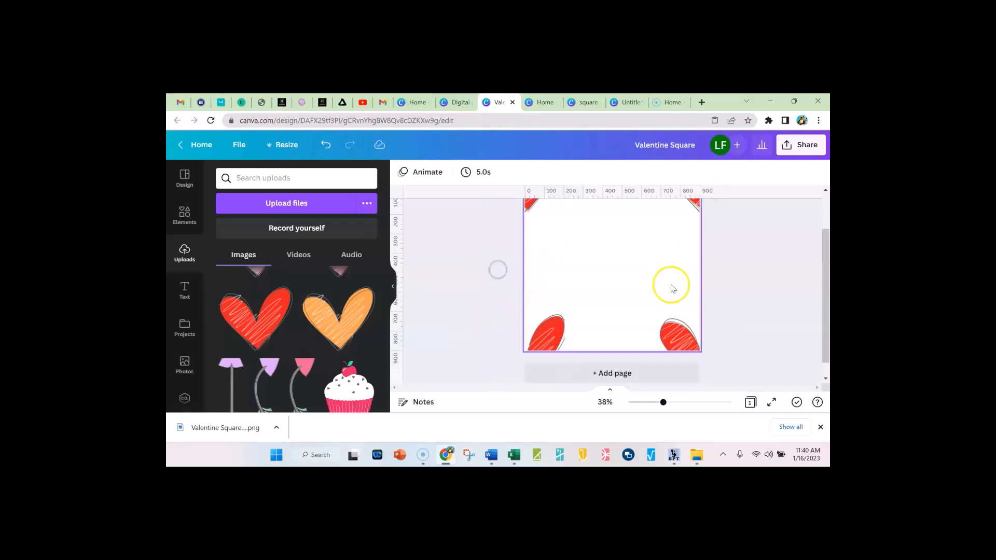
{"action": "scroll", "coordinate": [763, 297], "scroll_direction": "up", "scroll_amount": 1}
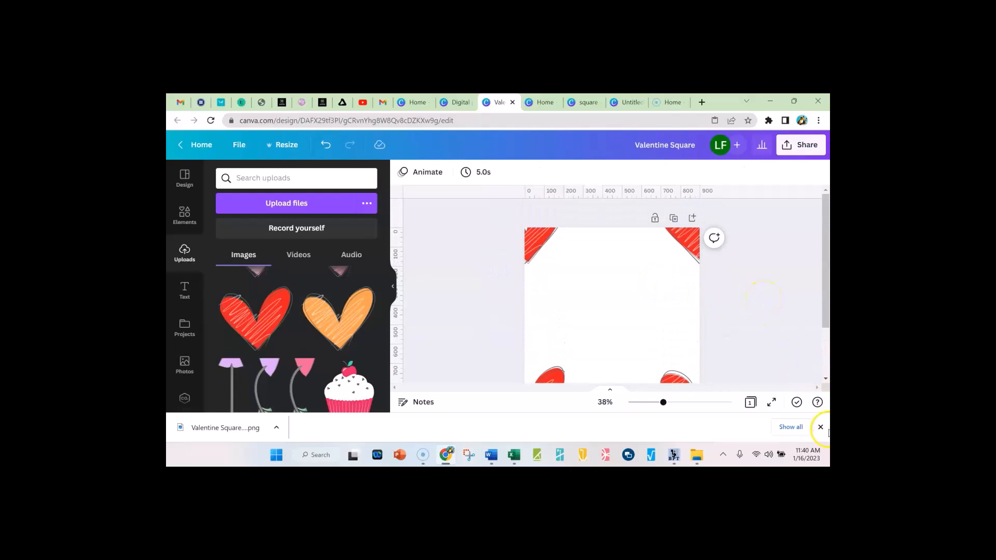
{"action": "left_click", "coordinate": [820, 427]}
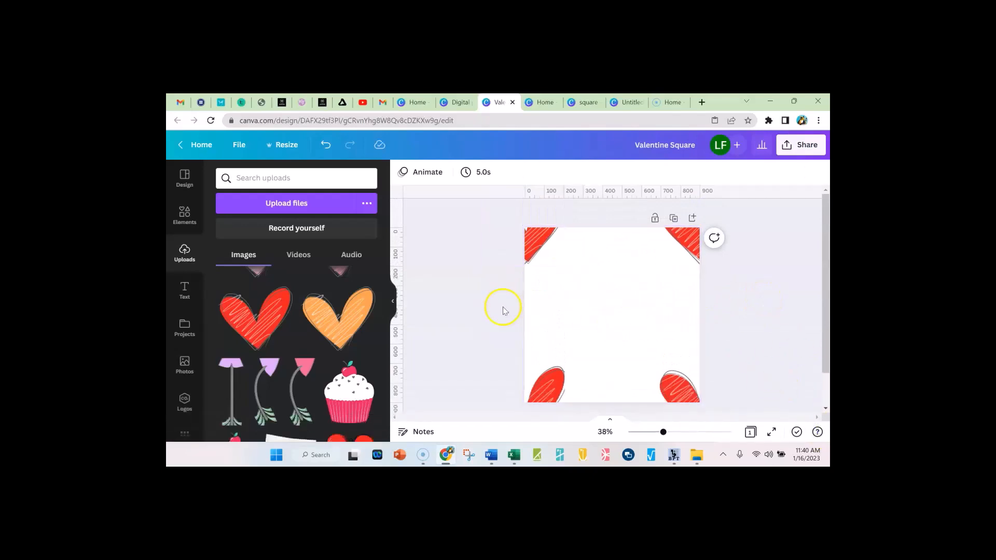
{"action": "scroll", "coordinate": [356, 403], "scroll_direction": "down", "scroll_amount": 4}
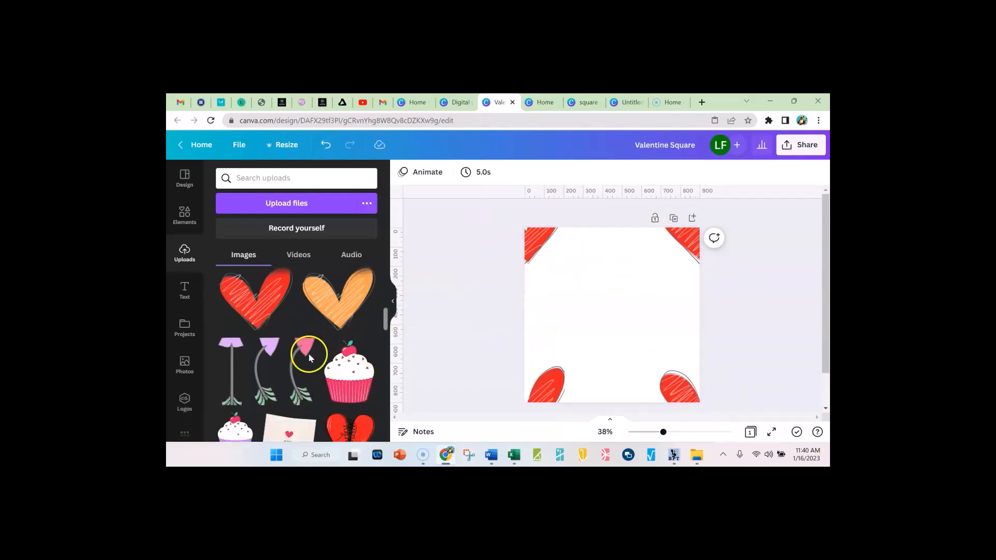
{"action": "scroll", "coordinate": [337, 337], "scroll_direction": "up", "scroll_amount": 1}
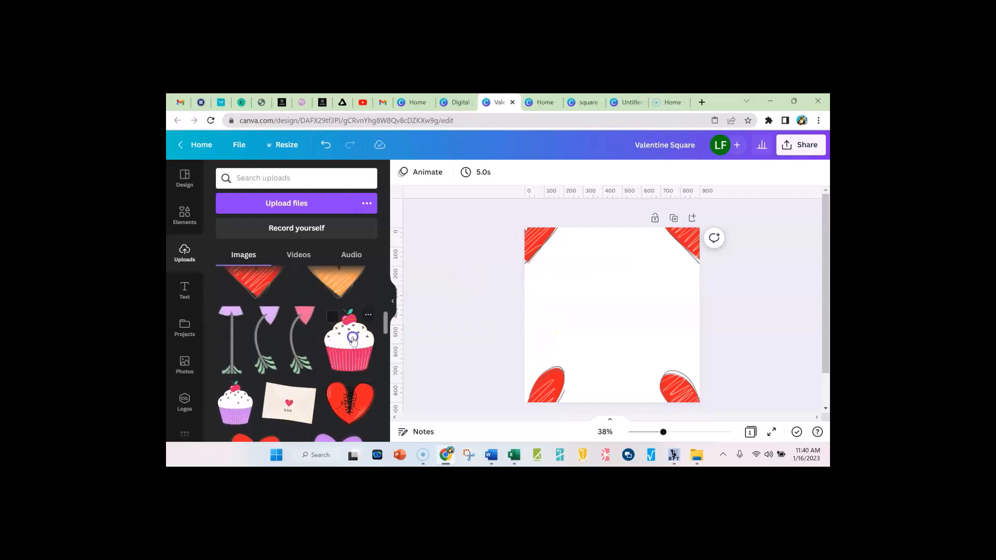
{"action": "left_click", "coordinate": [352, 340]}
{"action": "left_click_drag", "start_coordinate": [655, 257], "coordinate": [641, 272]}
{"action": "left_click", "coordinate": [617, 330]}
{"action": "key", "text": "Delete"}
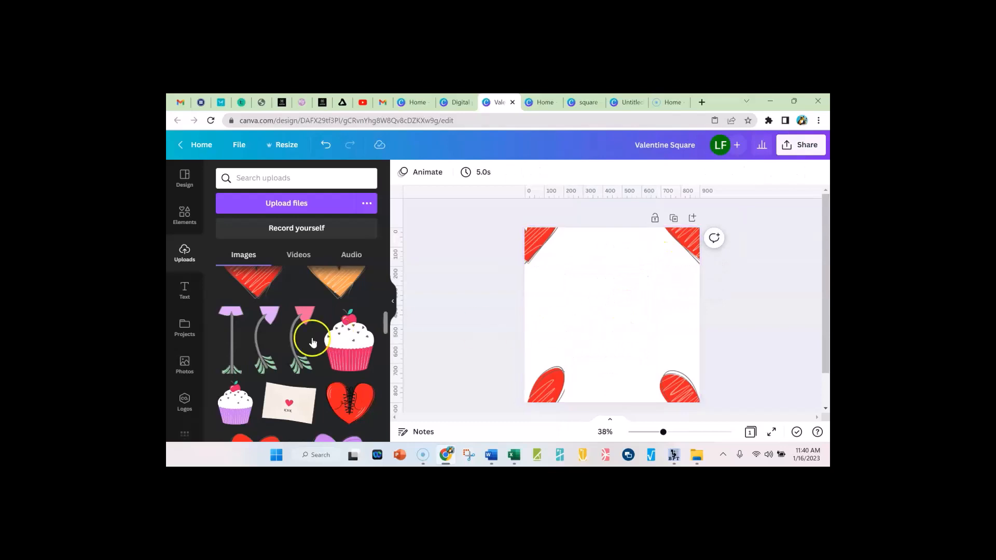
Add the purple cupcake image, shrink it, place it left of the tile's centre and tilt it slightly clockwise
{"action": "left_click", "coordinate": [240, 405]}
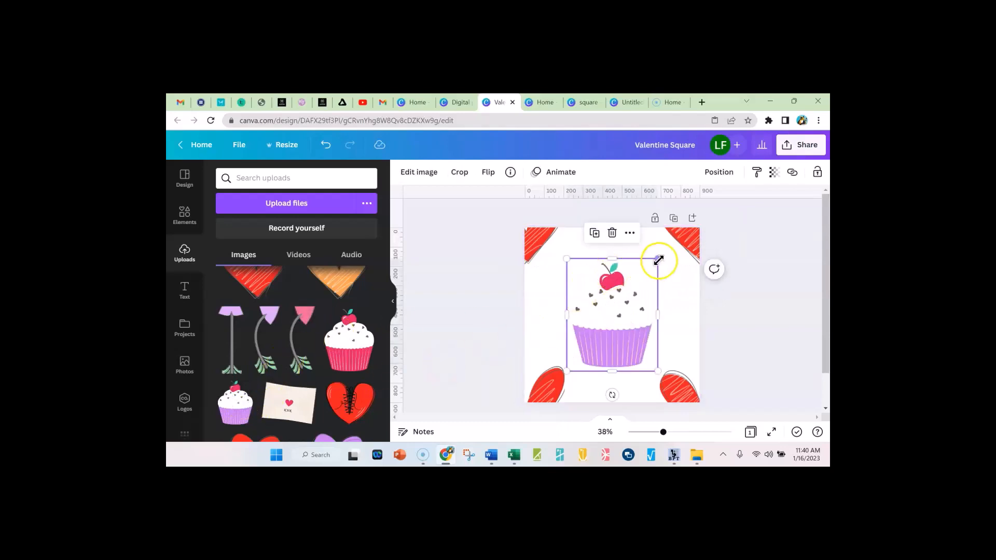
{"action": "left_click_drag", "start_coordinate": [657, 259], "coordinate": [642, 279]}
{"action": "left_click_drag", "start_coordinate": [606, 317], "coordinate": [595, 310]}
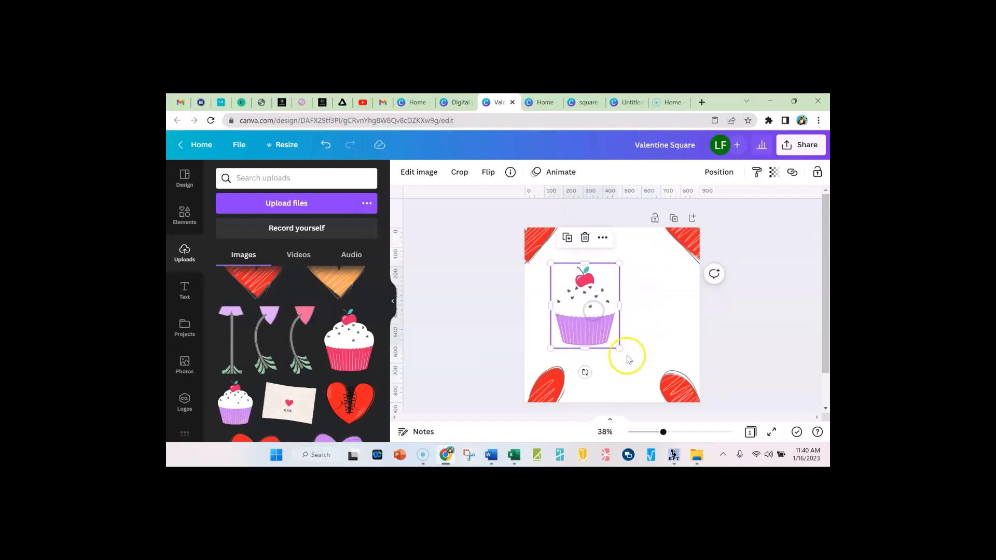
{"action": "mouse_move", "coordinate": [585, 371]}
{"action": "left_mouse_down"}
{"action": "mouse_move", "coordinate": [606, 390]}
{"action": "mouse_move", "coordinate": [580, 373]}
{"action": "left_mouse_up"}
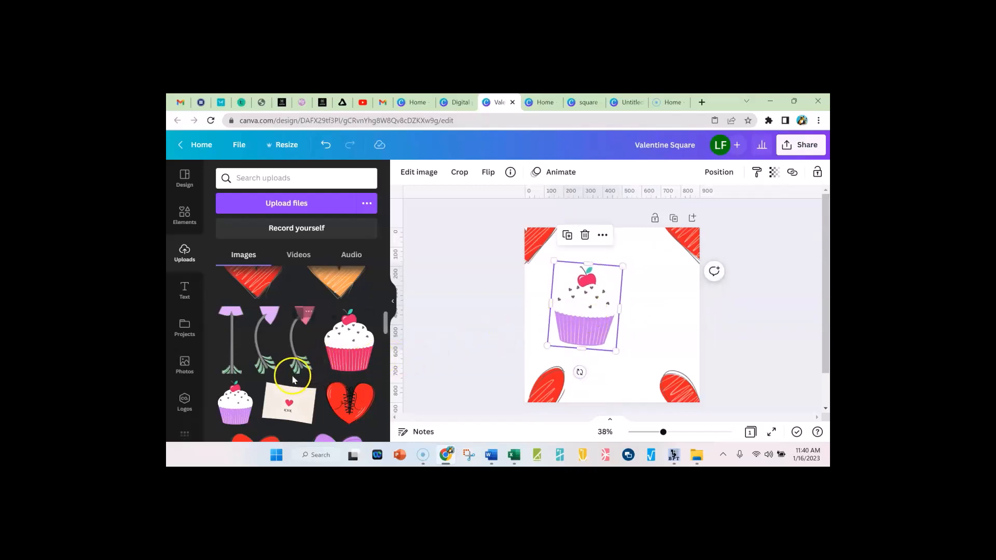
Add the curved arrow with the pink head, rotate it clockwise and place it to the lower right of the cupcake
{"action": "left_click", "coordinate": [298, 362]}
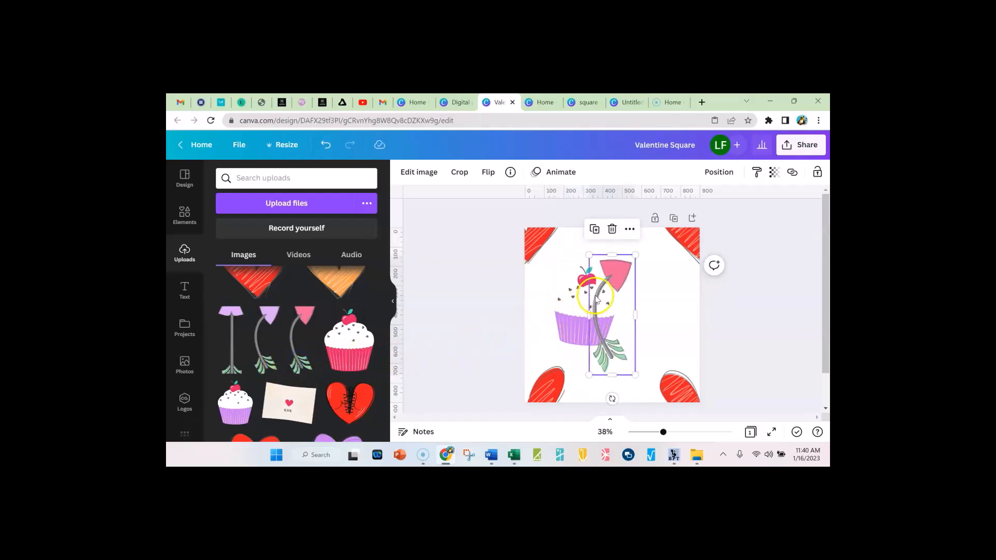
{"action": "left_click_drag", "start_coordinate": [613, 281], "coordinate": [647, 298]}
{"action": "left_click_drag", "start_coordinate": [692, 392], "coordinate": [648, 357]}
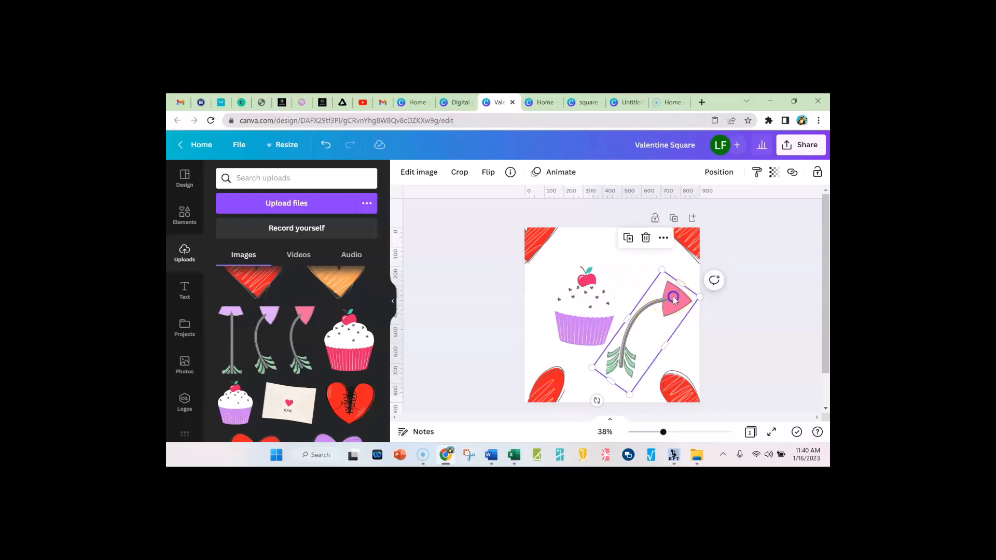
{"action": "left_click_drag", "start_coordinate": [672, 295], "coordinate": [663, 309]}
{"action": "left_click", "coordinate": [669, 318]}
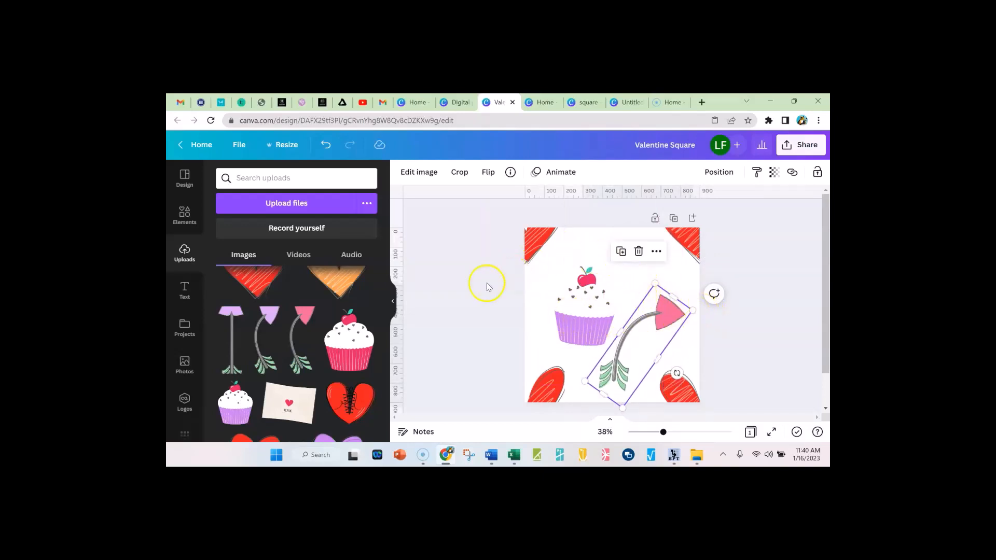
{"action": "left_click", "coordinate": [799, 278]}
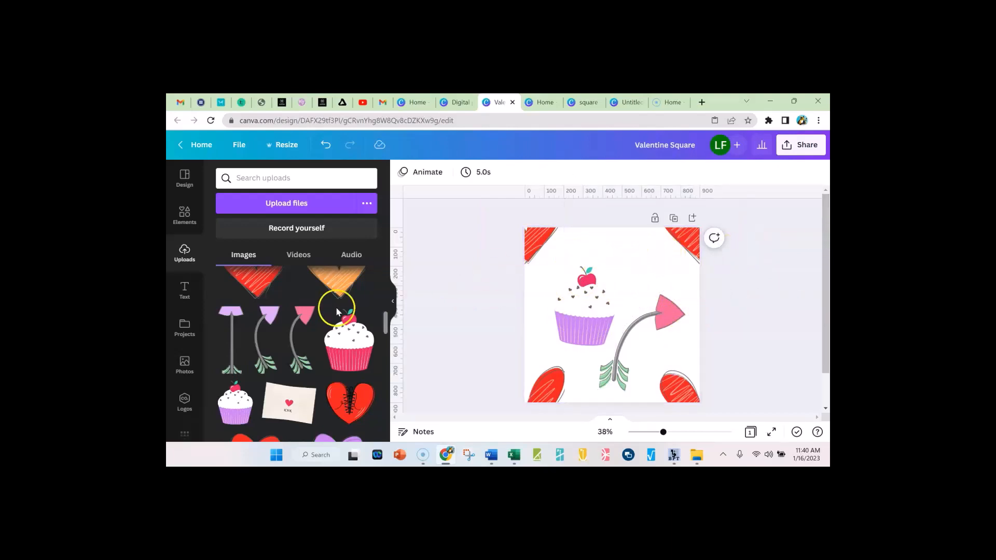
Add the envelope image to the Valentine tile, shrink it, place it above the arrow in the upper right area and tilt it slightly
{"action": "left_click", "coordinate": [294, 404]}
{"action": "left_click_drag", "start_coordinate": [671, 269], "coordinate": [615, 310]}
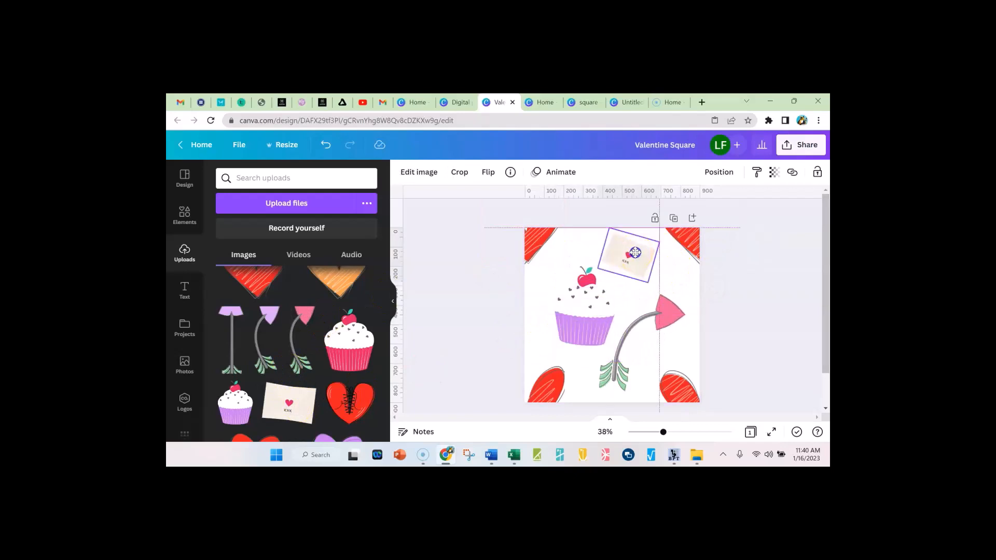
{"action": "left_click_drag", "start_coordinate": [633, 253], "coordinate": [635, 253]}
Save the finished tile's PNG as Valentine Square, switch to the Digital paper practice design and dismiss the browser's download bar
{"action": "left_click", "coordinate": [785, 275]}
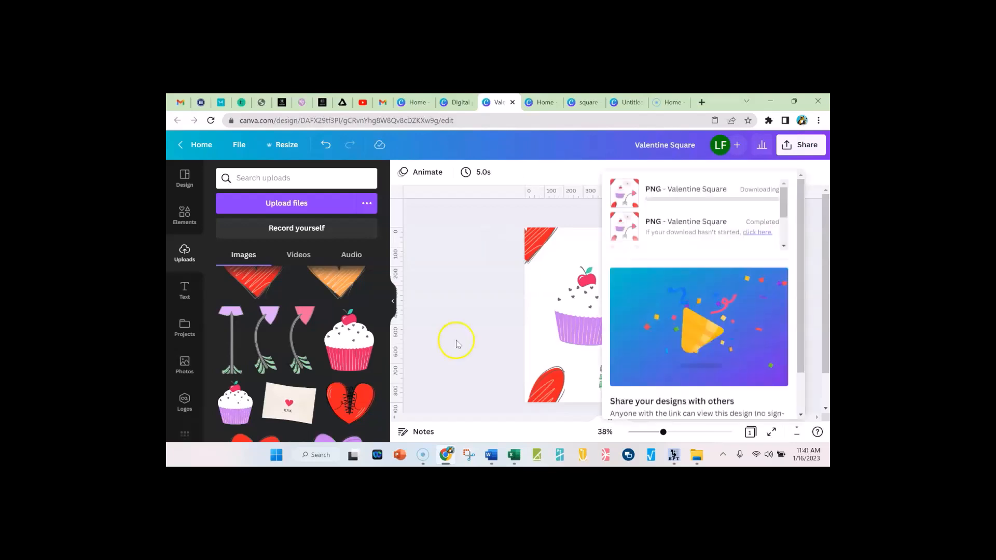
{"action": "key", "text": "Return"}
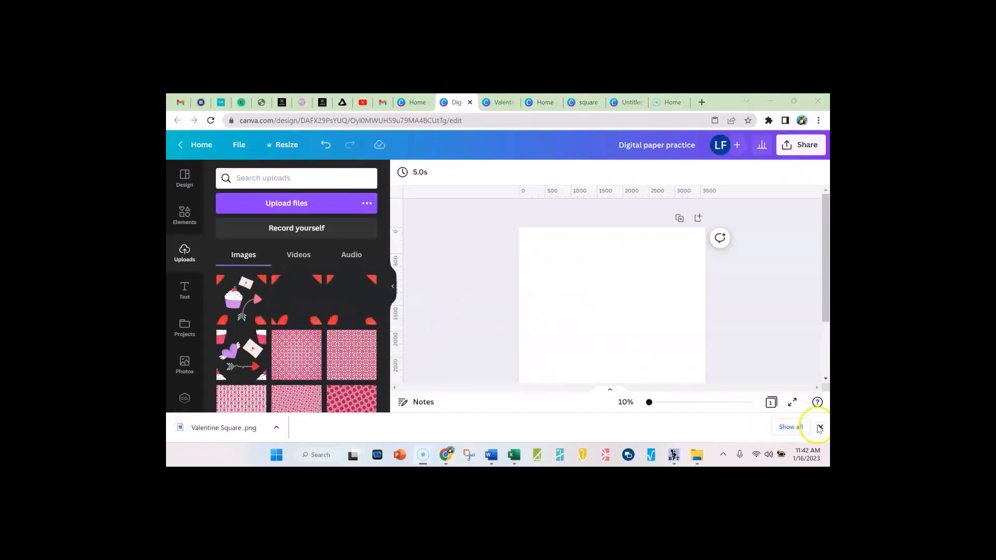
{"action": "left_click", "coordinate": [821, 429]}
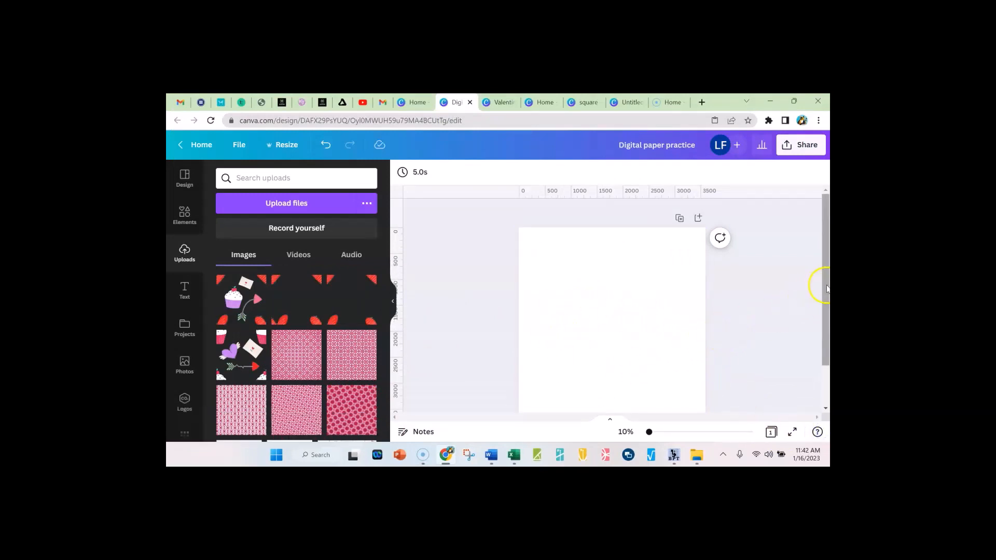
Upload Valentine Square from the Desktop, add it to the blank page and shrink it to about 914 px square in the upper-left corner
{"action": "left_click_drag", "start_coordinate": [825, 285], "coordinate": [826, 294]}
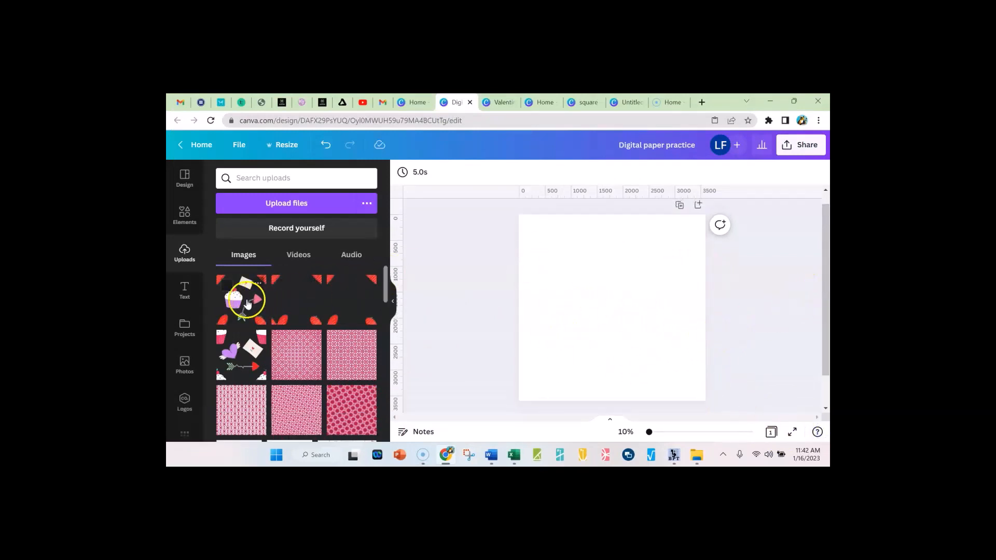
{"action": "left_click", "coordinate": [281, 205]}
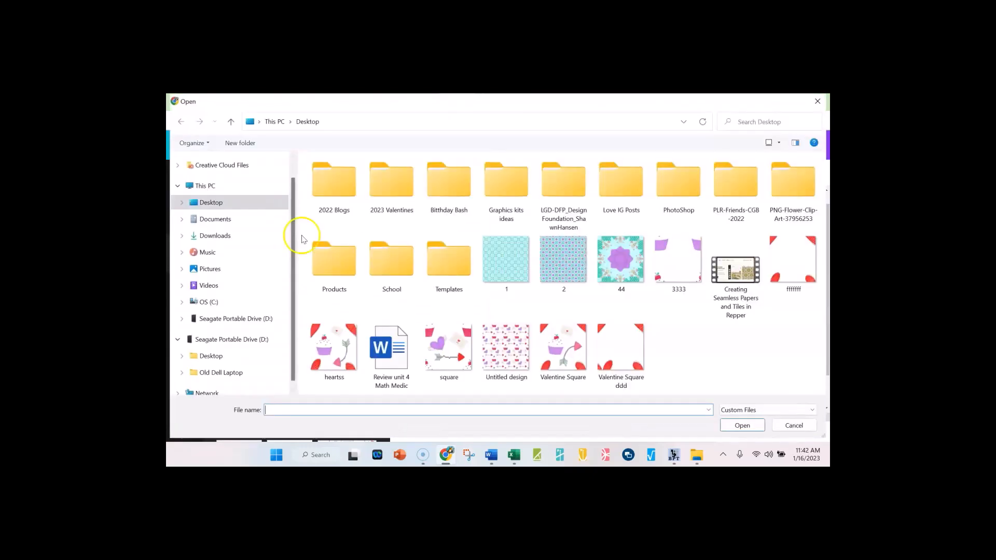
{"action": "left_click", "coordinate": [565, 357]}
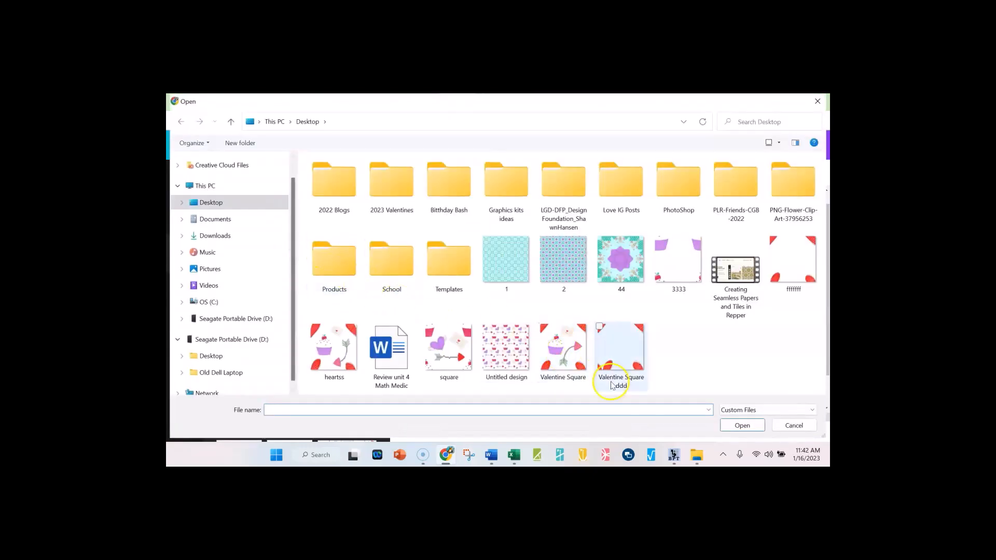
{"action": "left_click", "coordinate": [743, 425]}
{"action": "left_click", "coordinate": [246, 303]}
{"action": "left_click", "coordinate": [572, 307]}
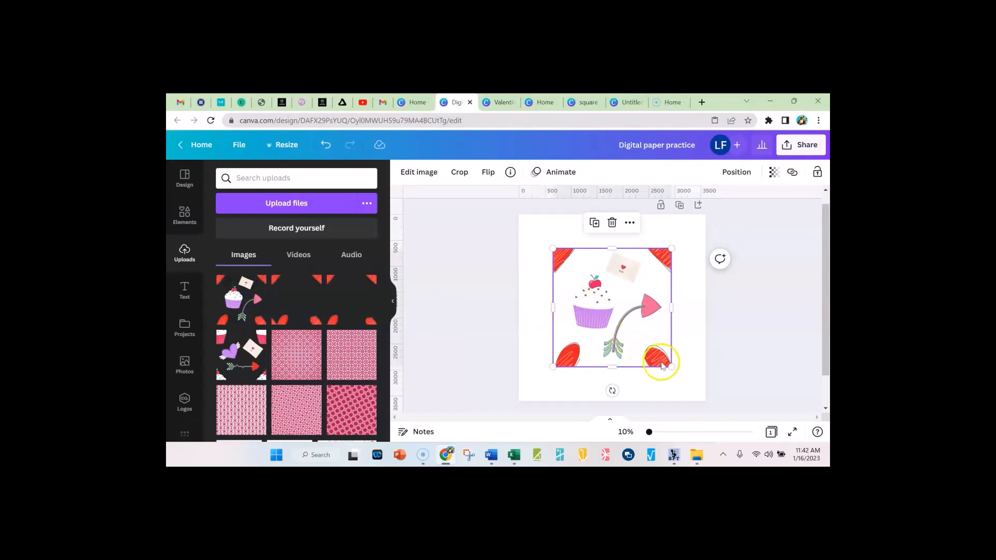
{"action": "left_click_drag", "start_coordinate": [673, 367], "coordinate": [627, 321]}
{"action": "left_click_drag", "start_coordinate": [583, 284], "coordinate": [549, 250]}
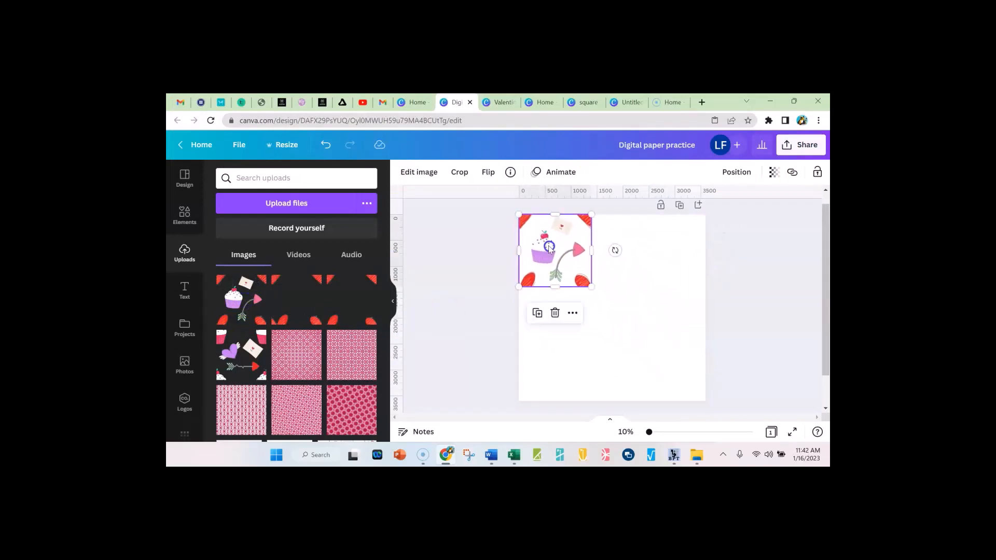
{"action": "left_click_drag", "start_coordinate": [591, 286], "coordinate": [567, 262]}
Copy the tile and paste copies flush beside one another to form a row of four across the page's upper edge
{"action": "right_click", "coordinate": [550, 244]}
{"action": "left_click", "coordinate": [577, 247]}
{"action": "right_click", "coordinate": [589, 235]}
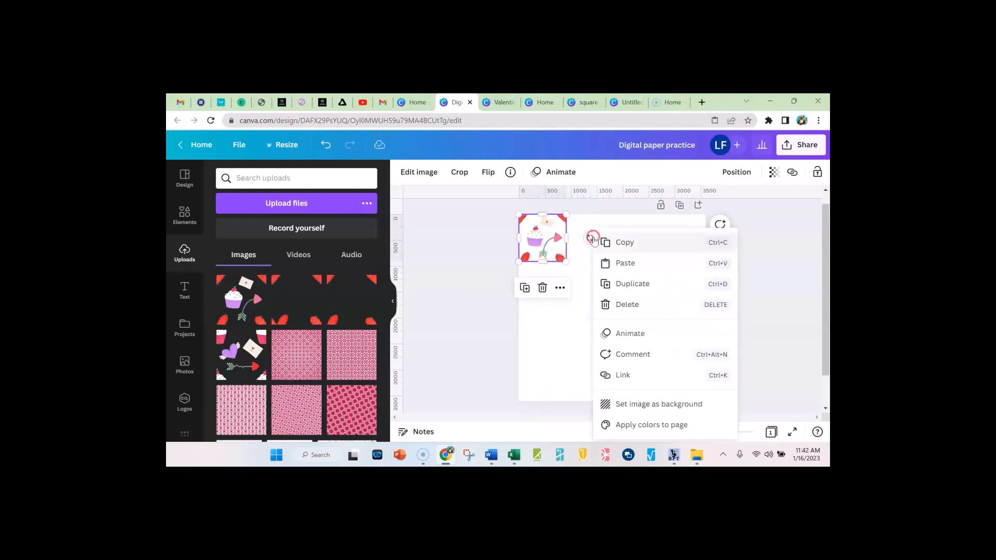
{"action": "left_click", "coordinate": [621, 264]}
{"action": "left_click_drag", "start_coordinate": [545, 240], "coordinate": [594, 238]}
{"action": "key", "text": "ctrl+v"}
{"action": "left_click_drag", "start_coordinate": [533, 240], "coordinate": [628, 236]}
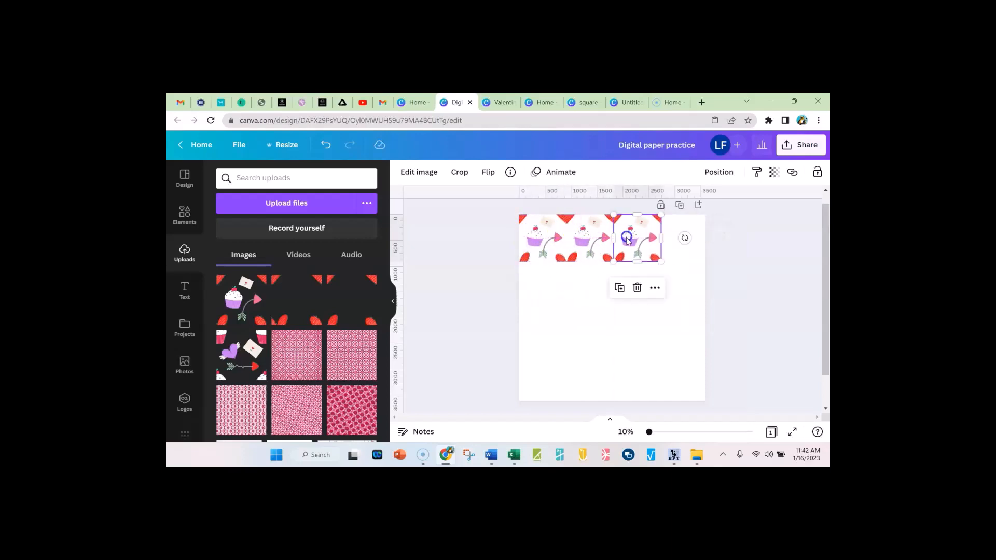
{"action": "left_click", "coordinate": [627, 305]}
{"action": "left_click", "coordinate": [600, 306]}
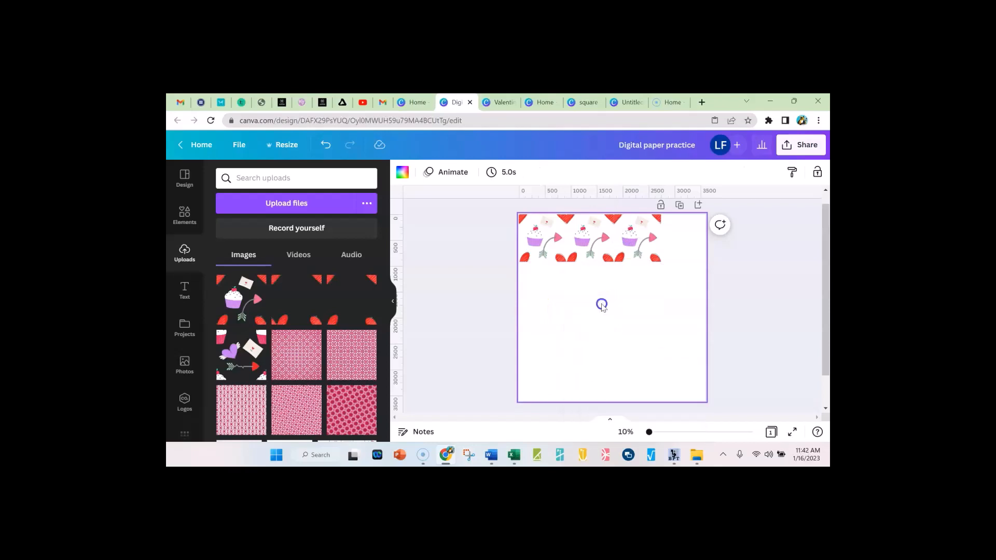
{"action": "mouse_move", "coordinate": [560, 245]}
{"action": "left_mouse_down"}
{"action": "mouse_move", "coordinate": [714, 246]}
{"action": "mouse_move", "coordinate": [557, 239]}
{"action": "left_mouse_up"}
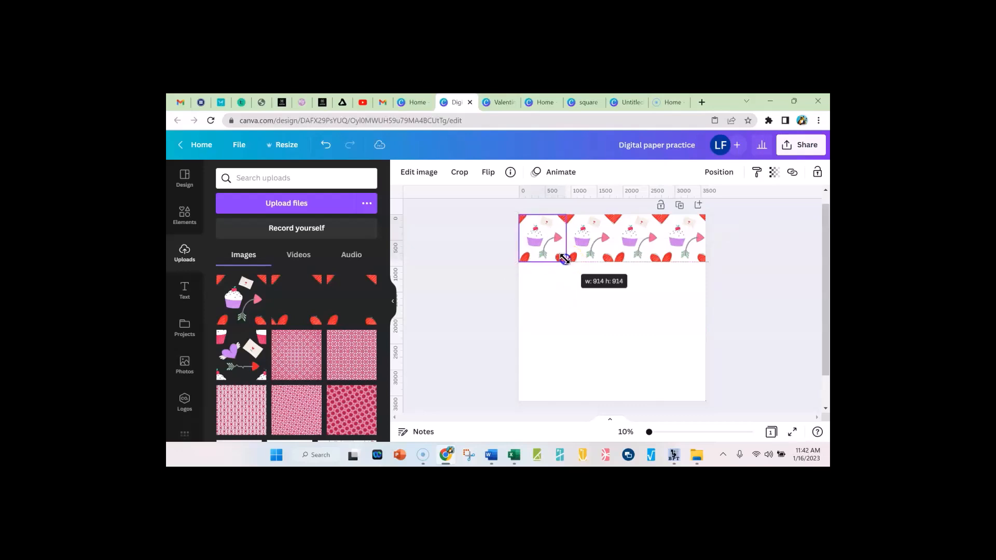
Group the four tiles of the upper row into one object
{"action": "left_click_drag", "start_coordinate": [484, 262], "coordinate": [747, 258]}
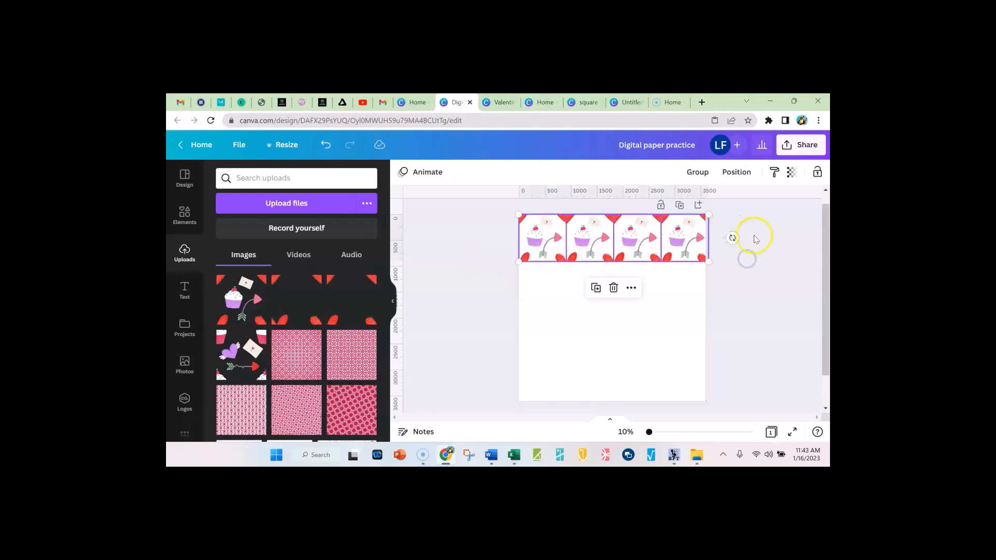
{"action": "left_click", "coordinate": [698, 172]}
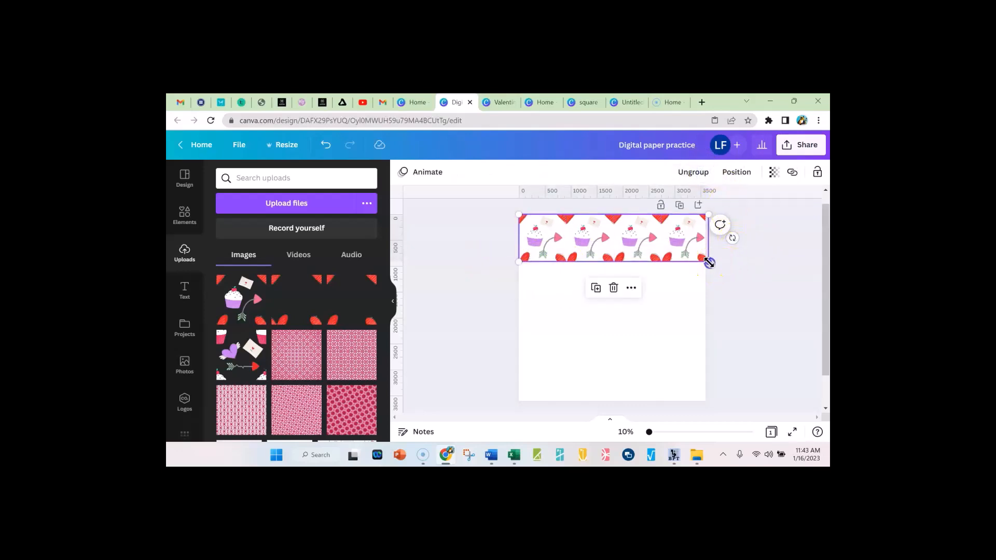
{"action": "left_click", "coordinate": [751, 355]}
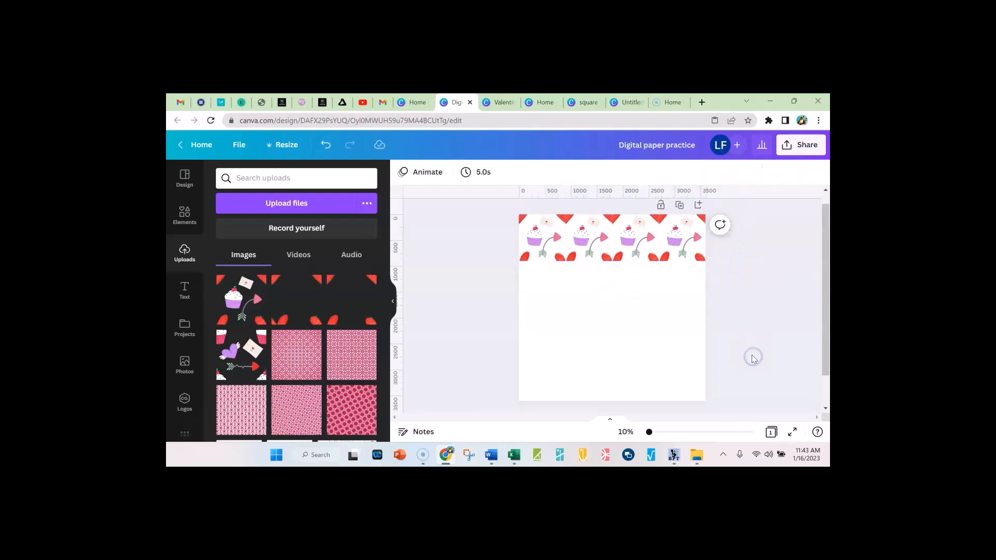
Copy the grouped row and stack the pasted rows flush beneath it until four rows fill the page
{"action": "left_click", "coordinate": [552, 281]}
{"action": "right_click", "coordinate": [500, 350]}
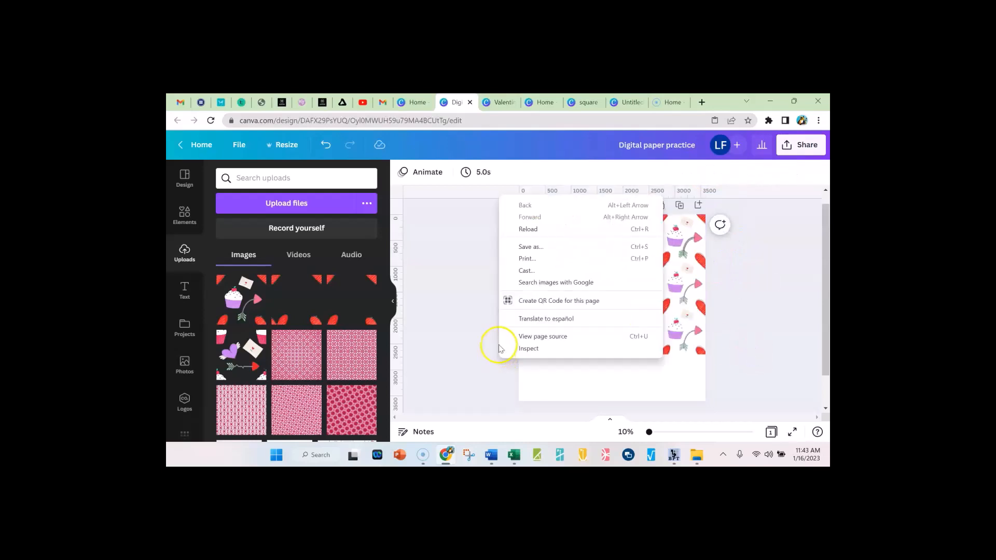
{"action": "left_click_drag", "start_coordinate": [479, 328], "coordinate": [750, 334]}
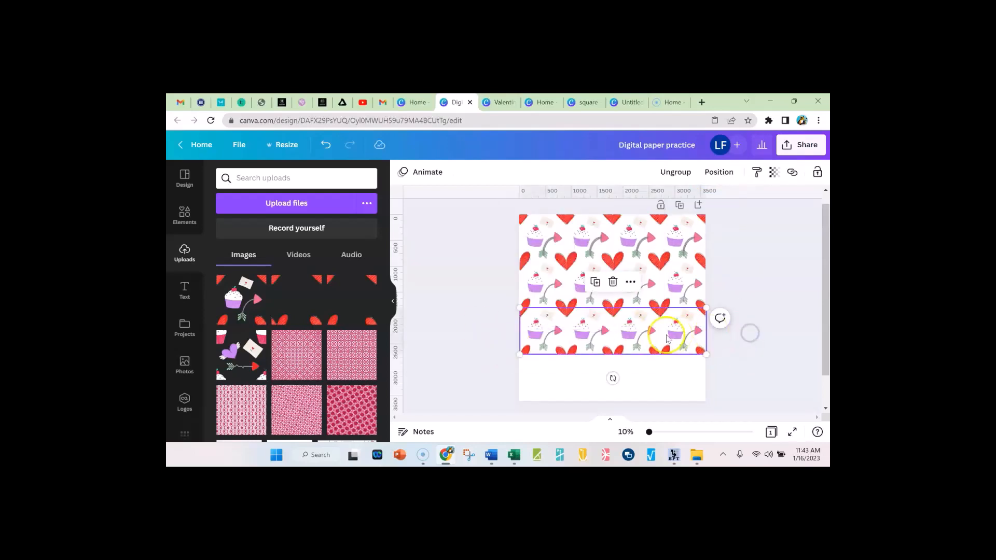
{"action": "right_click", "coordinate": [658, 335]}
{"action": "left_click", "coordinate": [641, 257]}
{"action": "right_click", "coordinate": [574, 379]}
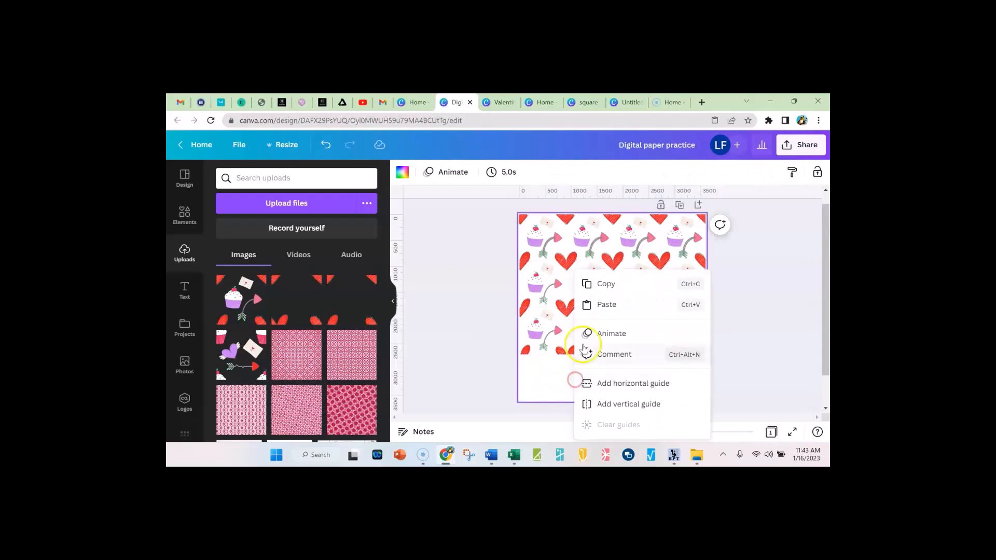
{"action": "left_click", "coordinate": [614, 302]}
{"action": "left_click_drag", "start_coordinate": [614, 302], "coordinate": [614, 396]}
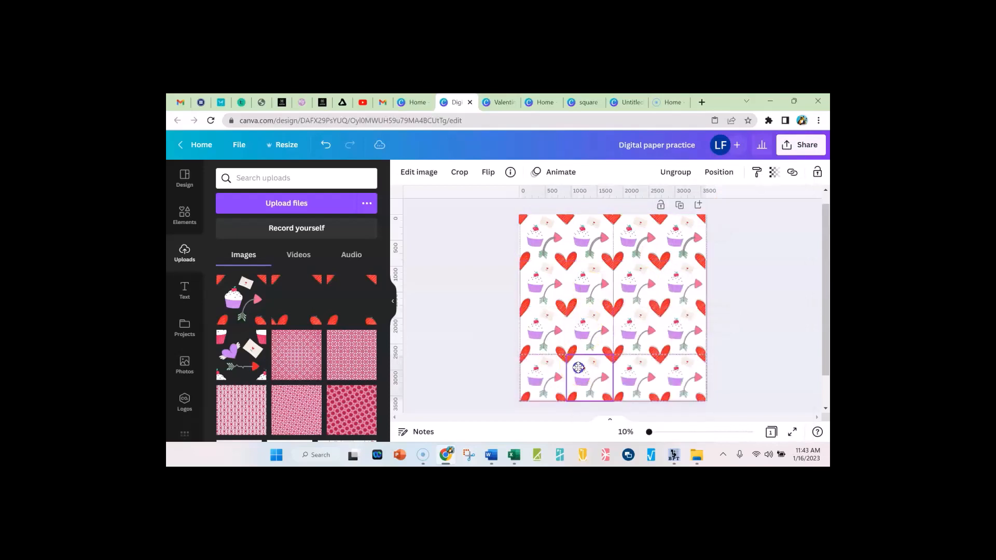
Select all four rows and group them into a single full-page pattern
{"action": "left_click", "coordinate": [488, 346]}
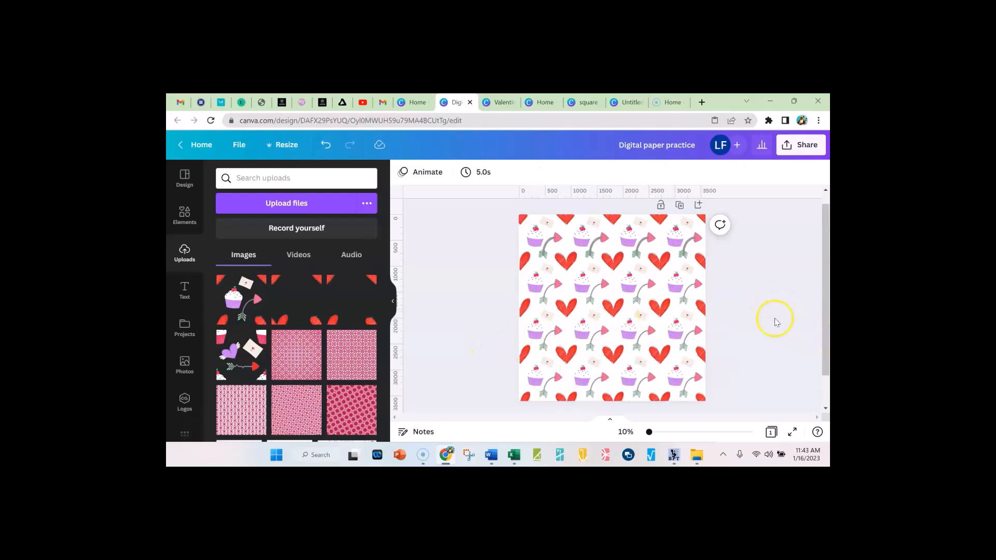
{"action": "left_click_drag", "start_coordinate": [476, 232], "coordinate": [736, 398]}
{"action": "left_click", "coordinate": [655, 173]}
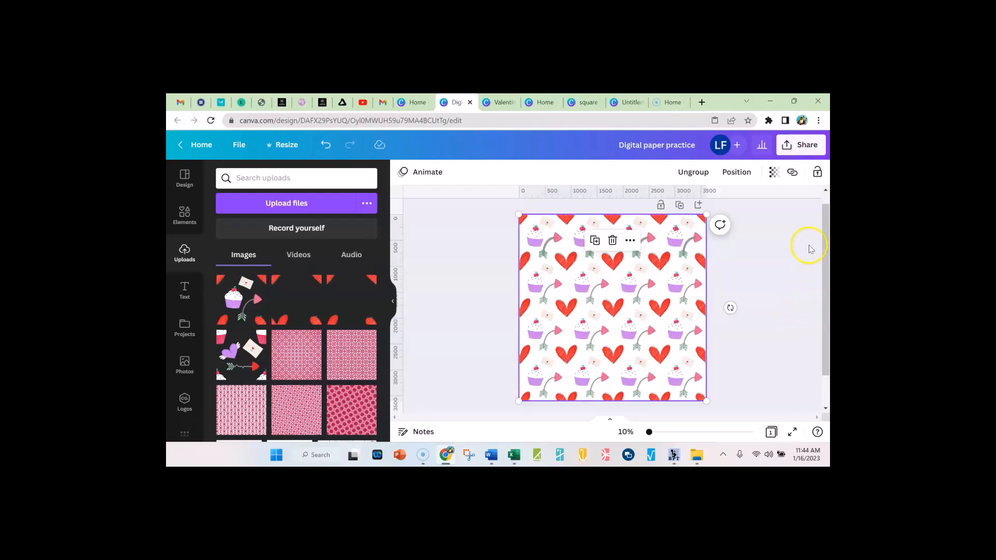
Download the pattern as a 3,600 × 3,600 px PNG with a transparent background, saved as transparent valentine, and dismiss the share notice
{"action": "left_click", "coordinate": [796, 148]}
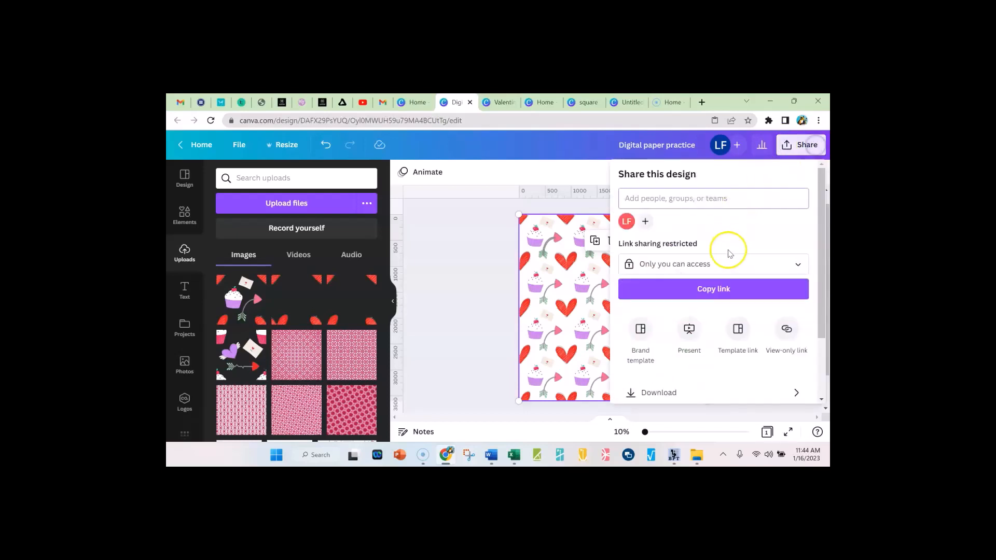
{"action": "scroll", "coordinate": [655, 350], "scroll_direction": "down", "scroll_amount": 2}
{"action": "left_click", "coordinate": [659, 338]}
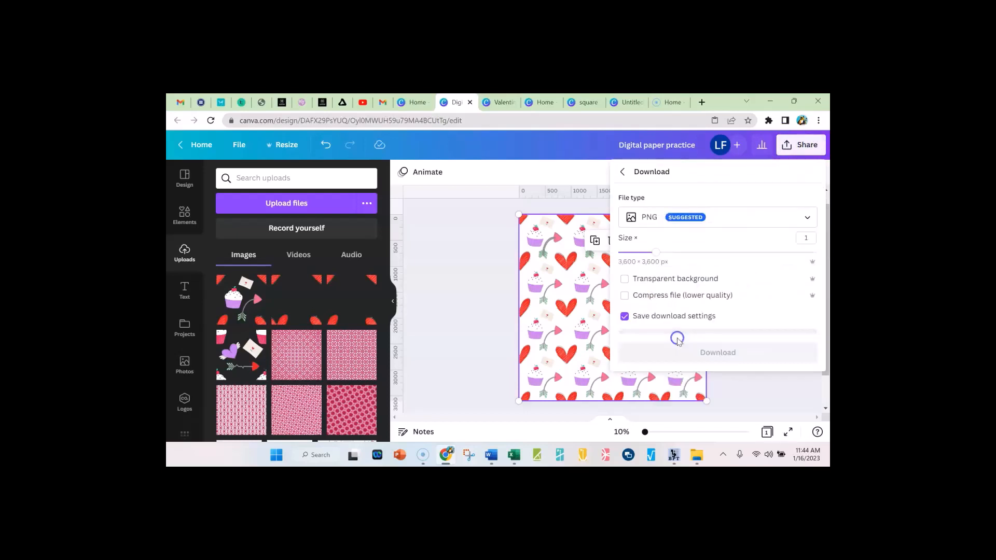
{"action": "left_click", "coordinate": [626, 279]}
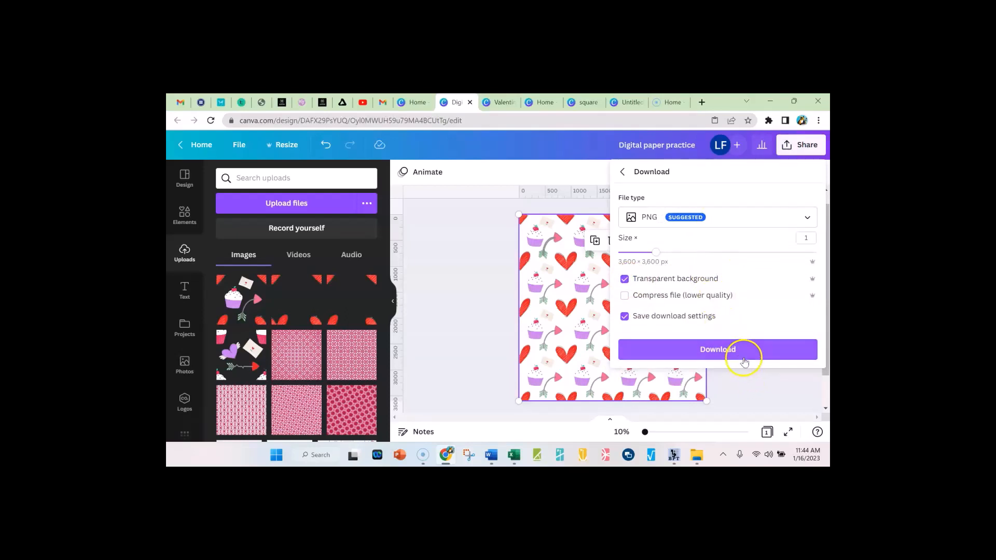
{"action": "left_click", "coordinate": [723, 349]}
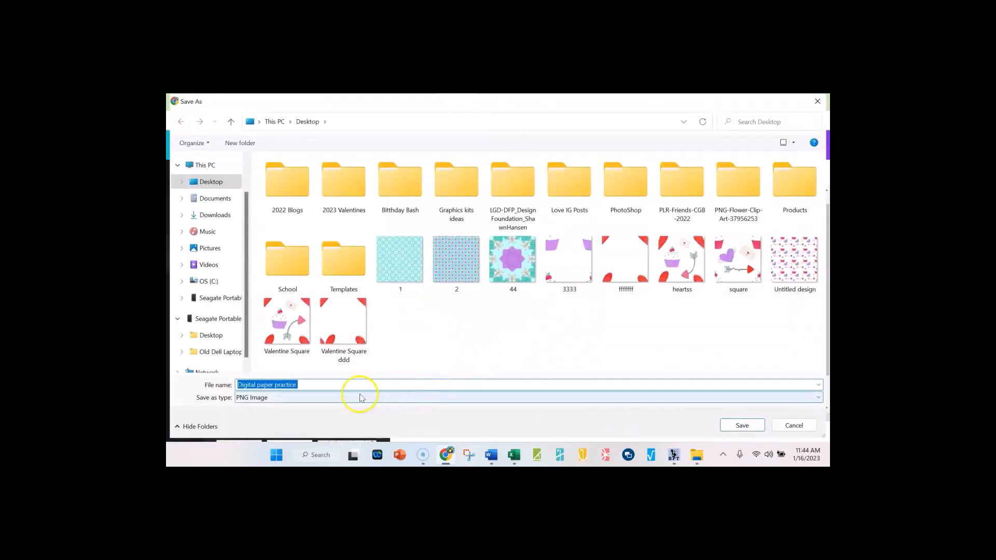
{"action": "type", "text": "tran"}
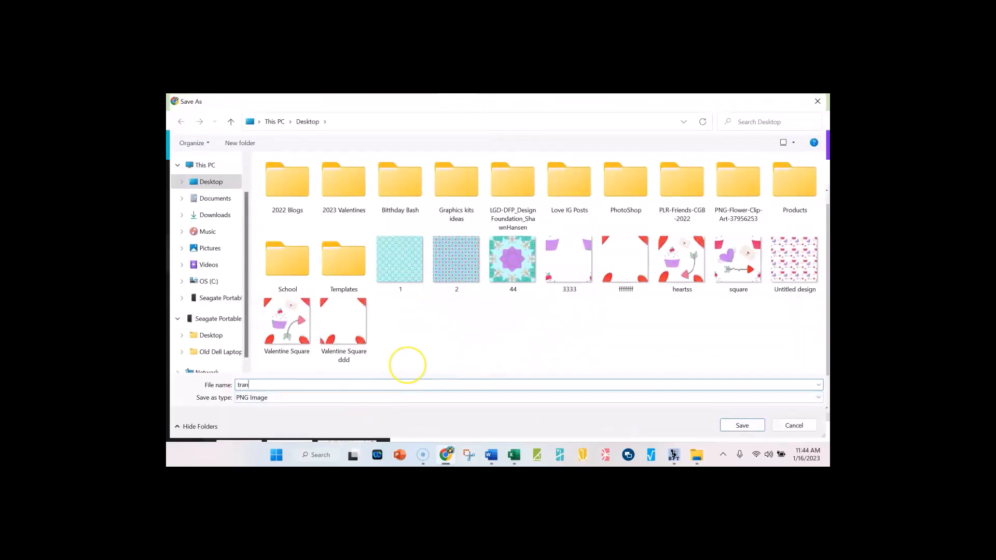
{"action": "type", "text": "sparent valentine"}
{"action": "key", "text": "Return"}
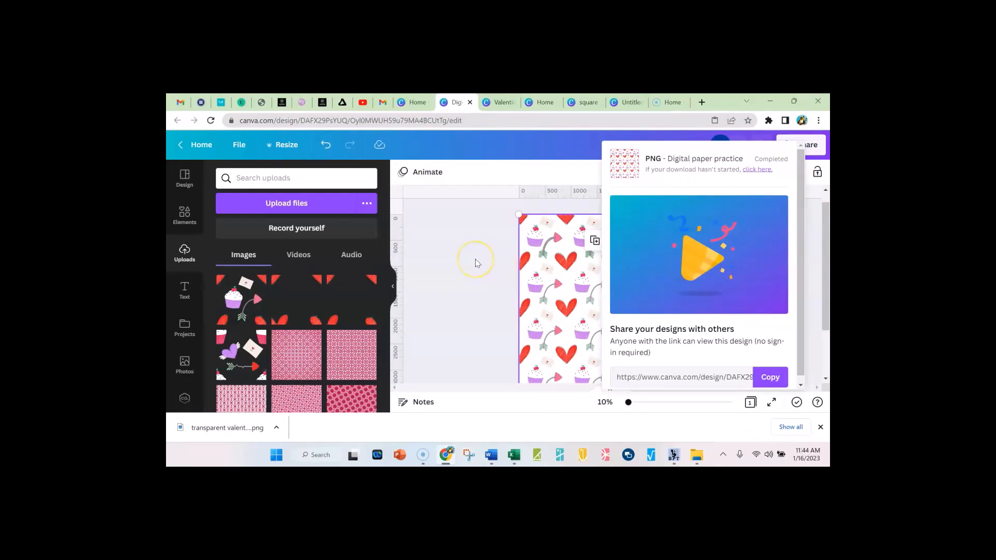
{"action": "left_click", "coordinate": [478, 282]}
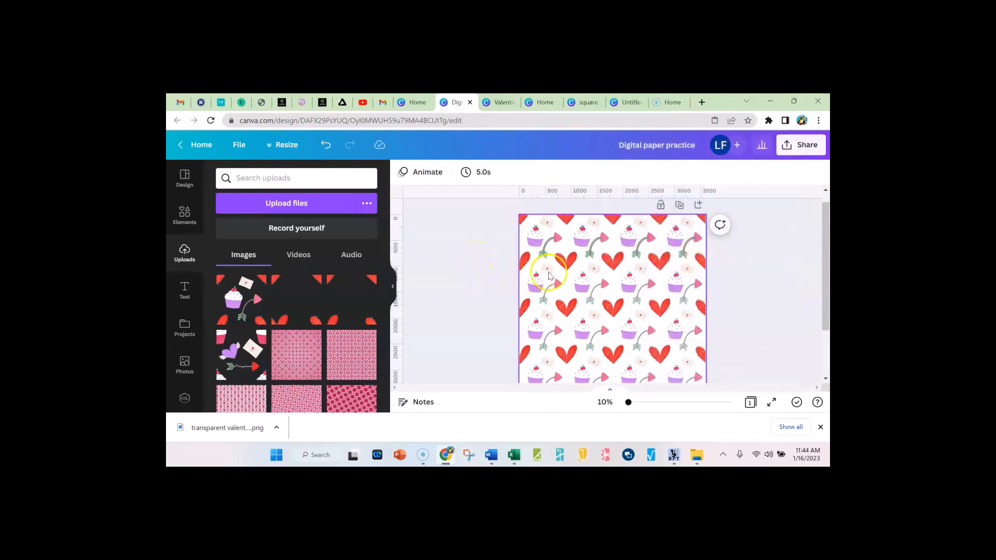
Move the pattern aside, set the page background to light pink from the Creative PLR palette, and realign the pattern to fill the page
{"action": "left_click_drag", "start_coordinate": [553, 254], "coordinate": [465, 268]}
{"action": "left_click", "coordinate": [671, 233]}
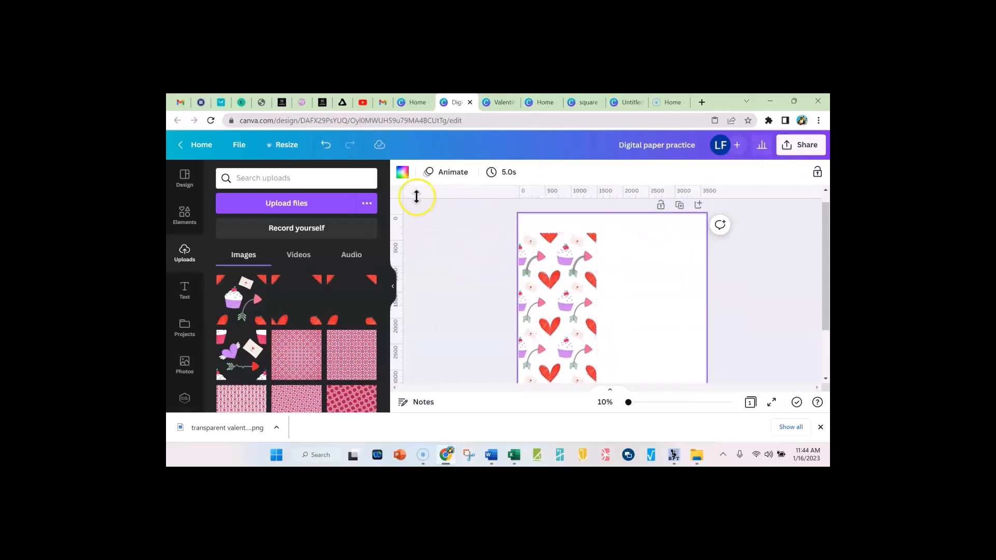
{"action": "left_click", "coordinate": [405, 173]}
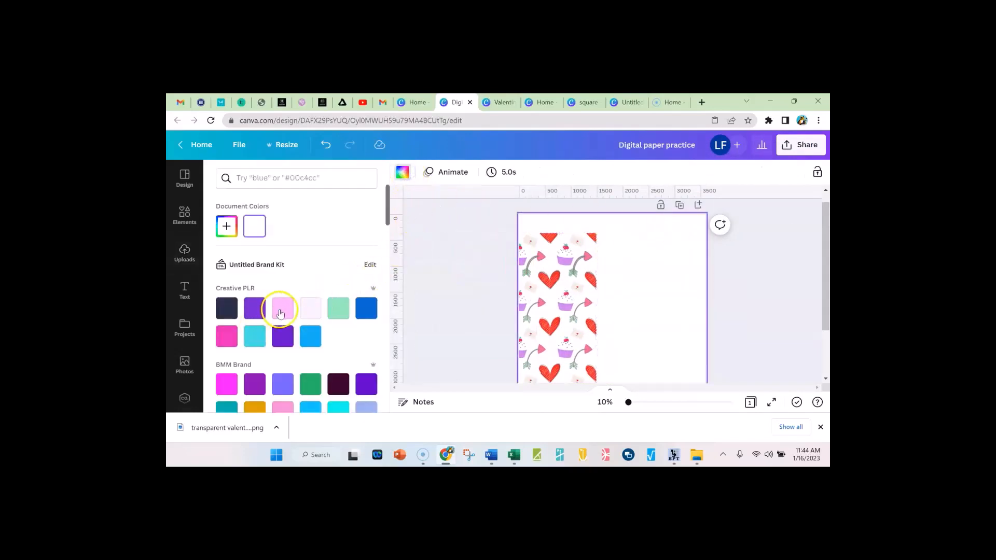
{"action": "left_click", "coordinate": [283, 311]}
{"action": "left_click_drag", "start_coordinate": [548, 329], "coordinate": [652, 309]}
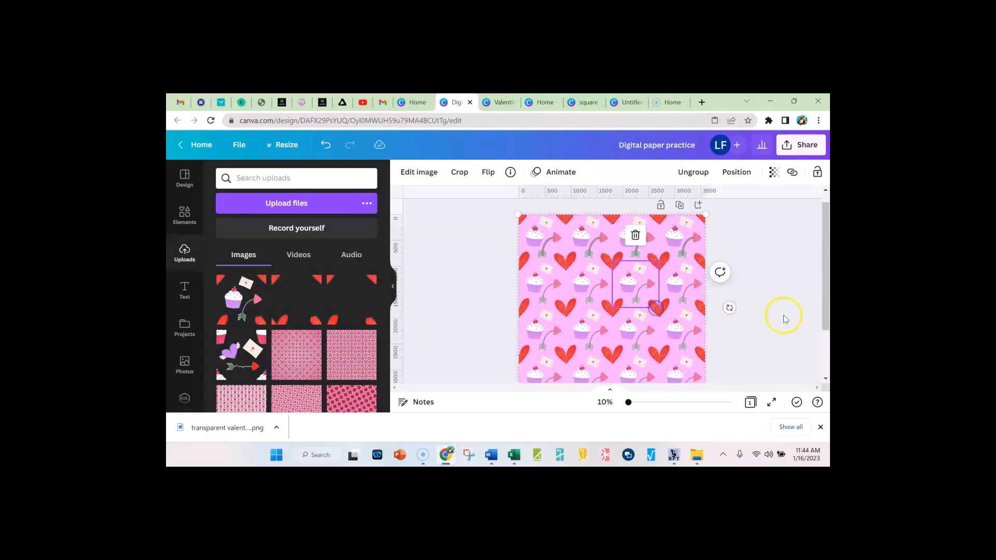
{"action": "left_click", "coordinate": [803, 317]}
{"action": "scroll", "coordinate": [803, 317], "scroll_direction": "down", "scroll_amount": 2}
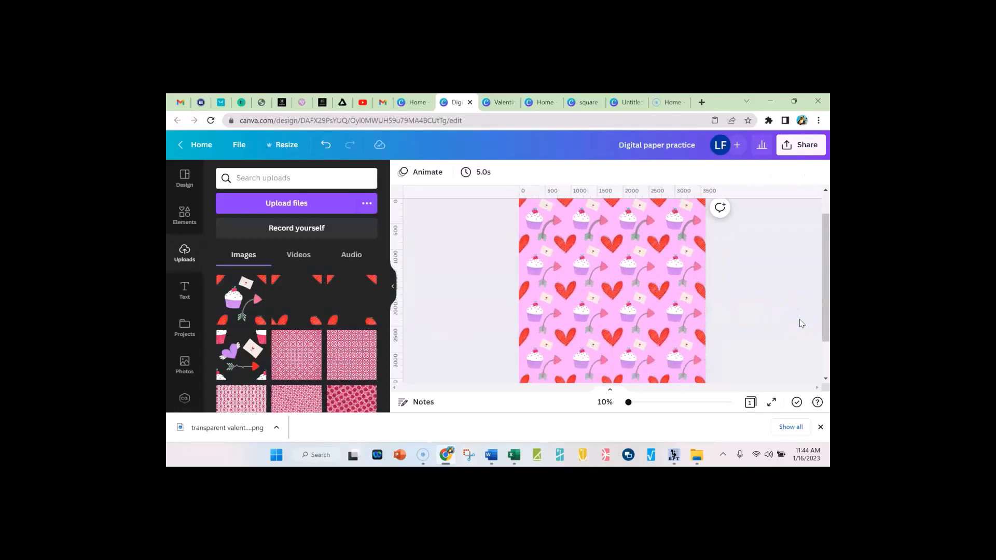
{"action": "left_click", "coordinate": [820, 426]}
Shift the pattern down, change the page background to the BMM Brand palette's light periwinkle blue, and realign the pattern with the page
{"action": "left_click", "coordinate": [610, 317]}
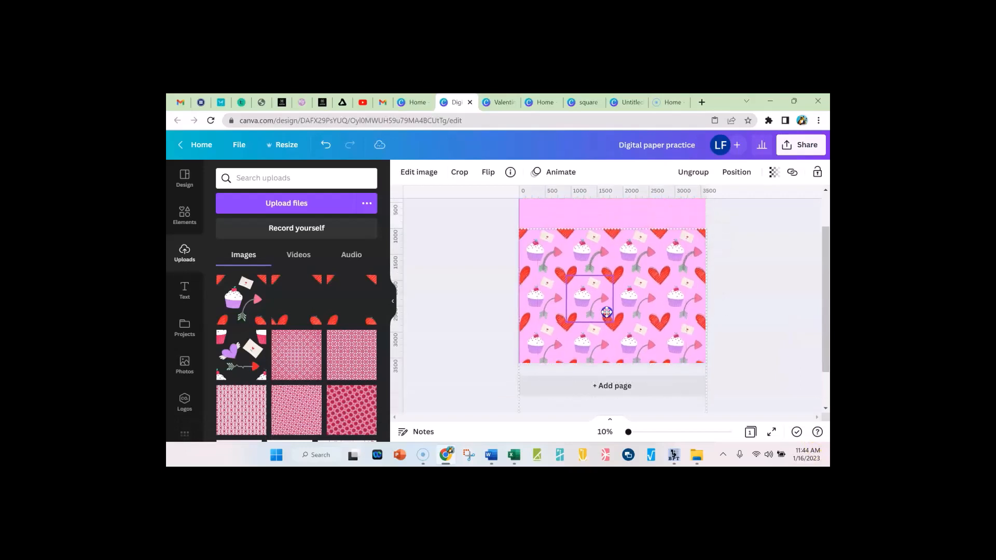
{"action": "left_click", "coordinate": [603, 214]}
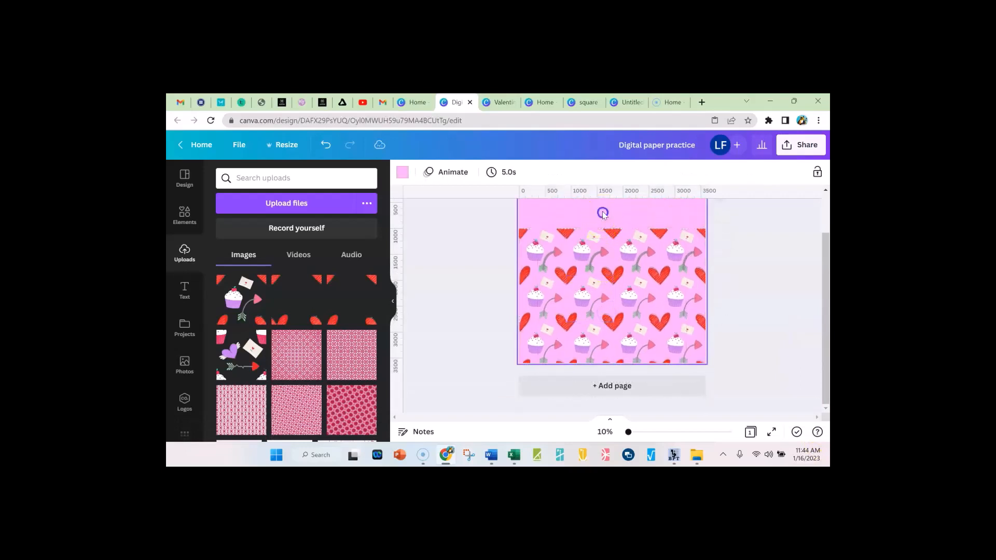
{"action": "left_click", "coordinate": [402, 172]}
{"action": "scroll", "coordinate": [334, 345], "scroll_direction": "down", "scroll_amount": 2}
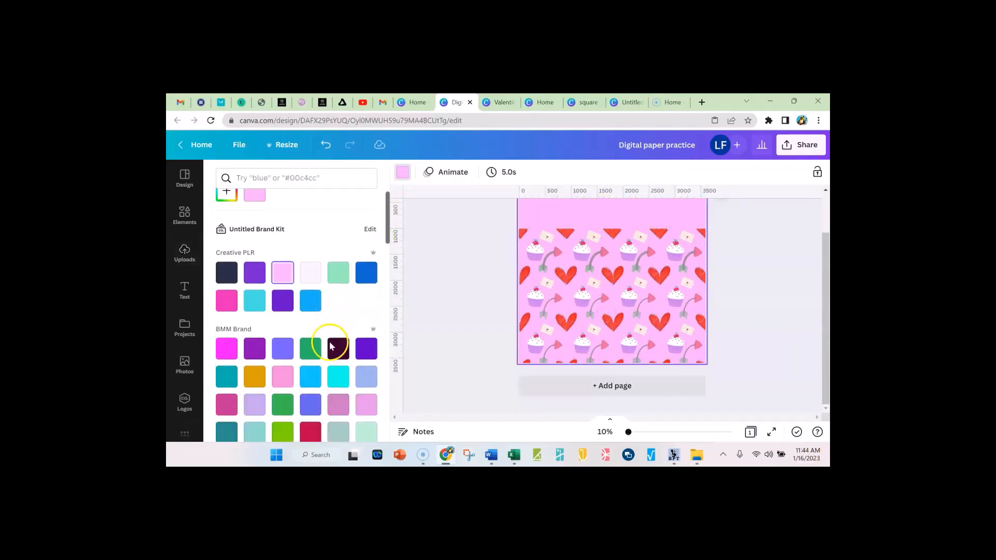
{"action": "left_click", "coordinate": [364, 360]}
{"action": "left_click", "coordinate": [635, 265]}
{"action": "left_click_drag", "start_coordinate": [635, 266], "coordinate": [631, 265]}
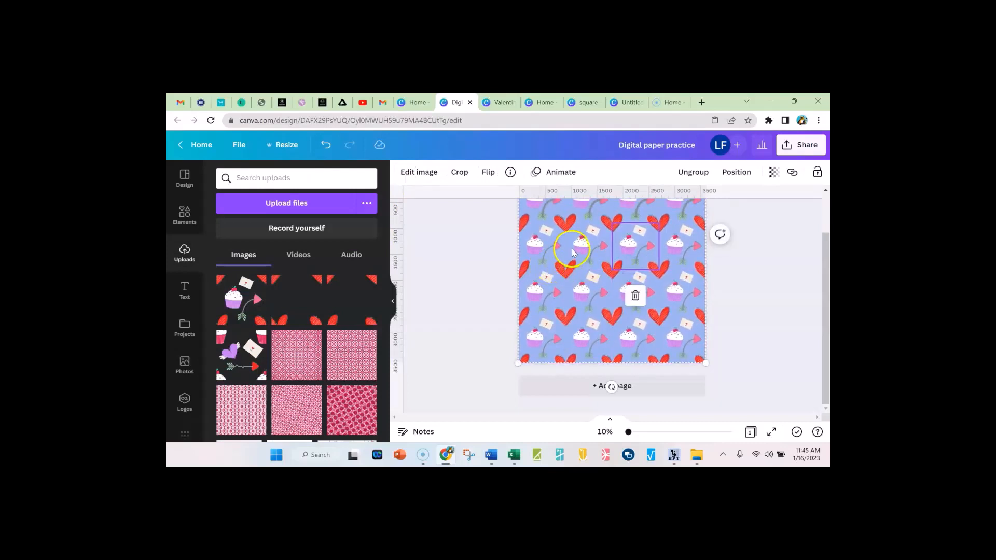
Shift the pattern down to expose the page and set its background to light lavender from the BMM Brand palette
{"action": "left_click_drag", "start_coordinate": [574, 249], "coordinate": [576, 336]}
{"action": "left_click", "coordinate": [570, 230]}
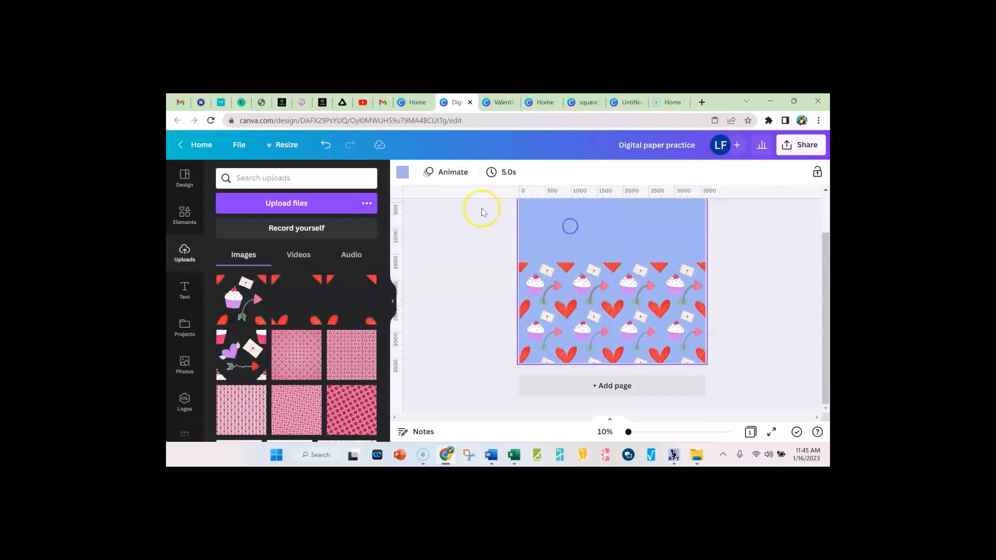
{"action": "left_click", "coordinate": [403, 172]}
{"action": "scroll", "coordinate": [341, 332], "scroll_direction": "down", "scroll_amount": 3}
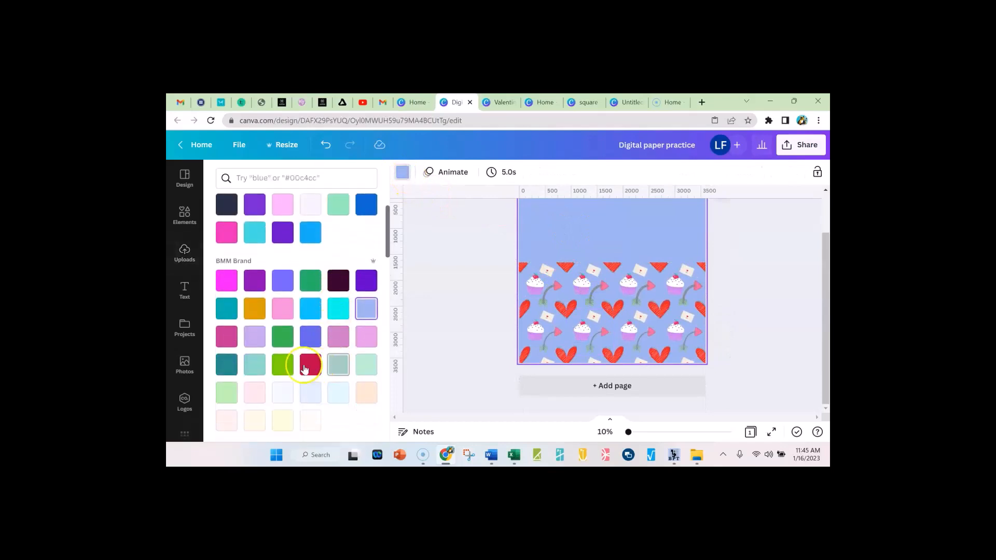
{"action": "left_click", "coordinate": [255, 333]}
Change the page background to bright cyan from the BMM Brand palette and realign the pattern to fill the page
{"action": "mouse_move", "coordinate": [606, 347]}
{"action": "left_mouse_down"}
{"action": "mouse_move", "coordinate": [611, 258]}
{"action": "mouse_move", "coordinate": [607, 354]}
{"action": "left_mouse_up"}
{"action": "left_click", "coordinate": [592, 224]}
{"action": "left_click", "coordinate": [403, 172]}
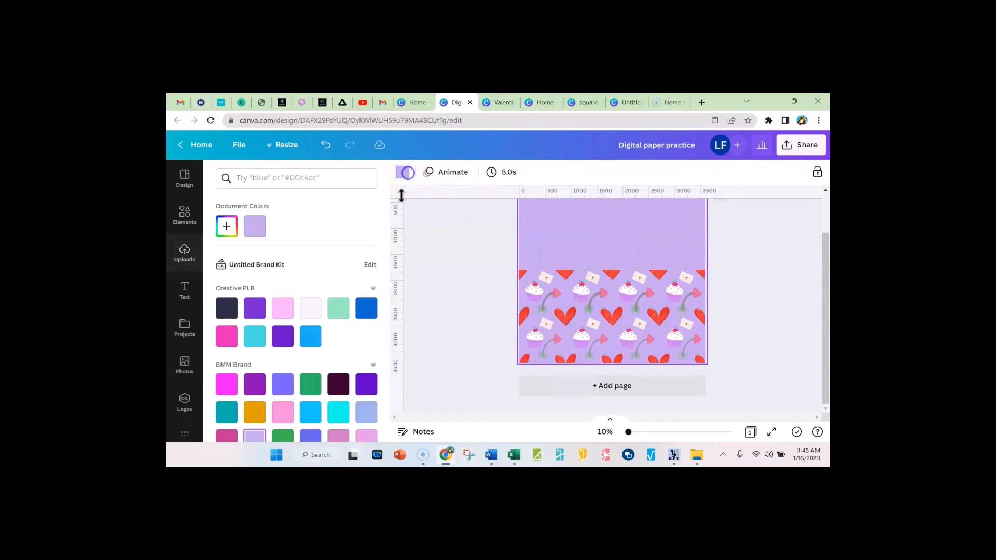
{"action": "scroll", "coordinate": [341, 322], "scroll_direction": "down", "scroll_amount": 3}
{"action": "left_click", "coordinate": [343, 362]}
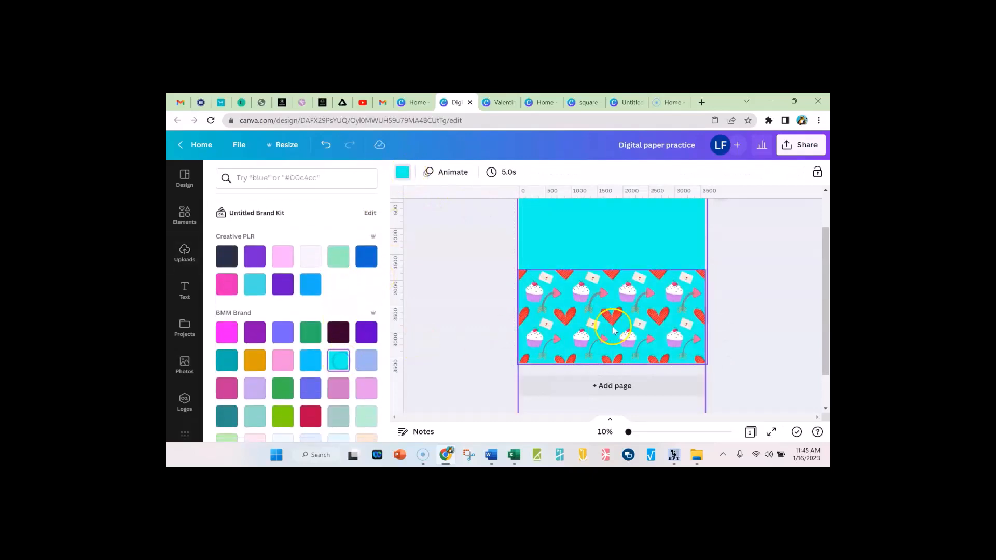
{"action": "left_click_drag", "start_coordinate": [627, 325], "coordinate": [633, 237]}
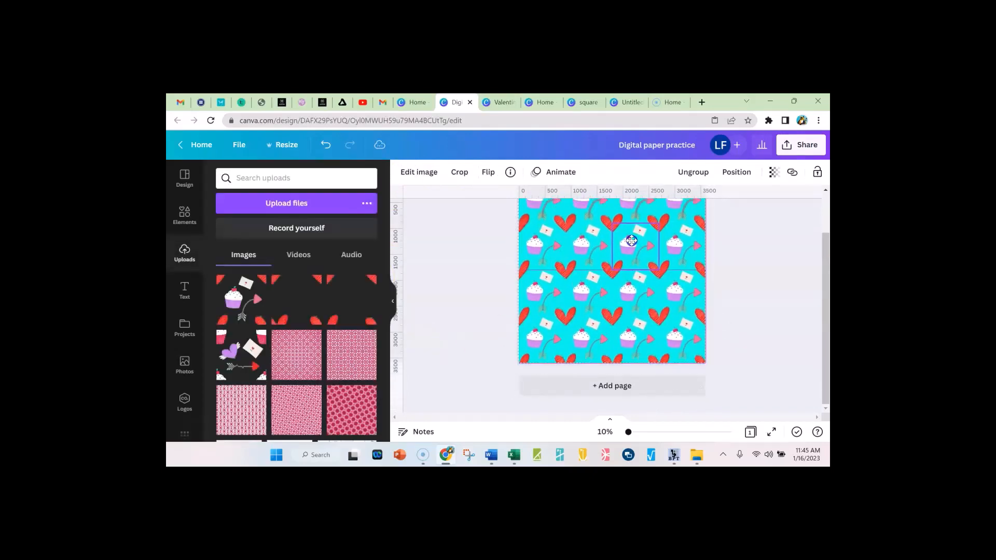
{"action": "left_click", "coordinate": [779, 276]}
{"action": "scroll", "coordinate": [786, 311], "scroll_direction": "up", "scroll_amount": 1}
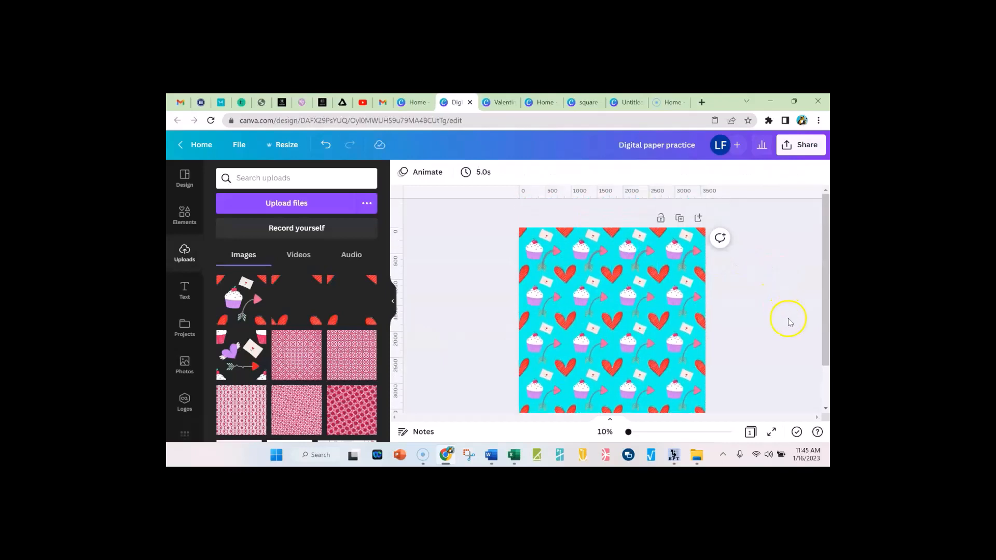
{"action": "scroll", "coordinate": [792, 323], "scroll_direction": "down", "scroll_amount": 1}
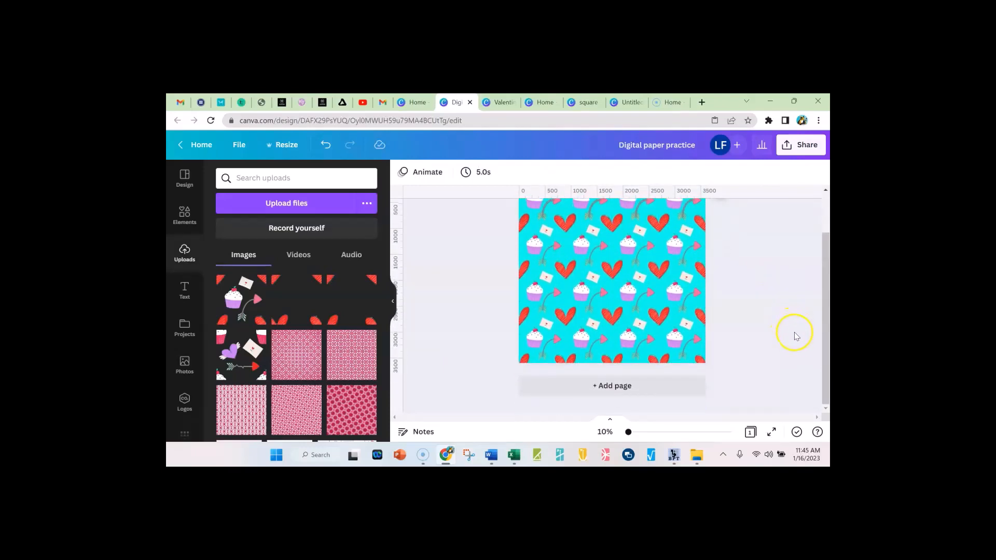
{"action": "scroll", "coordinate": [794, 334], "scroll_direction": "up", "scroll_amount": 1}
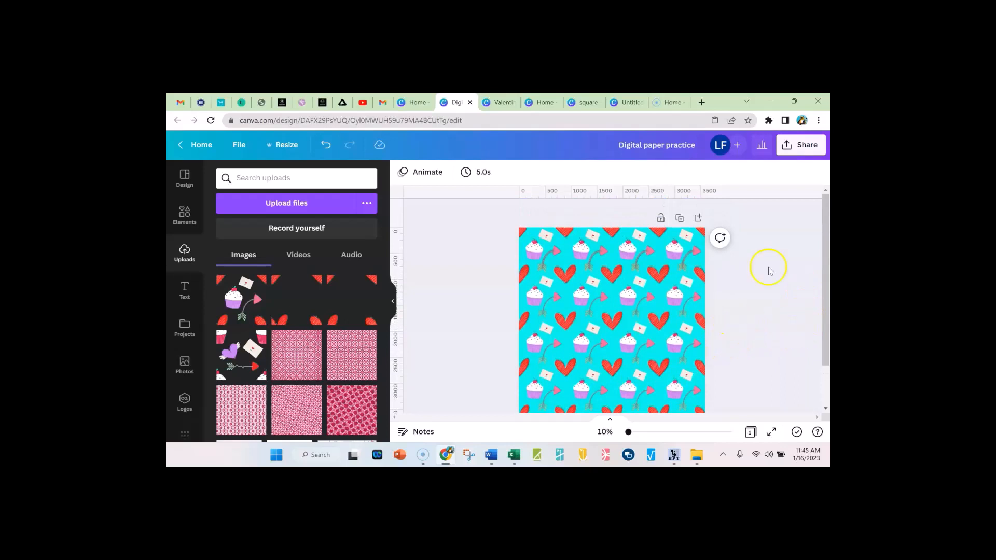
Download the cyan paper as a 3,600 × 3,600 px JPG at quality 80, saved to the Desktop as 3, and dismiss the notices
{"action": "left_click", "coordinate": [801, 146]}
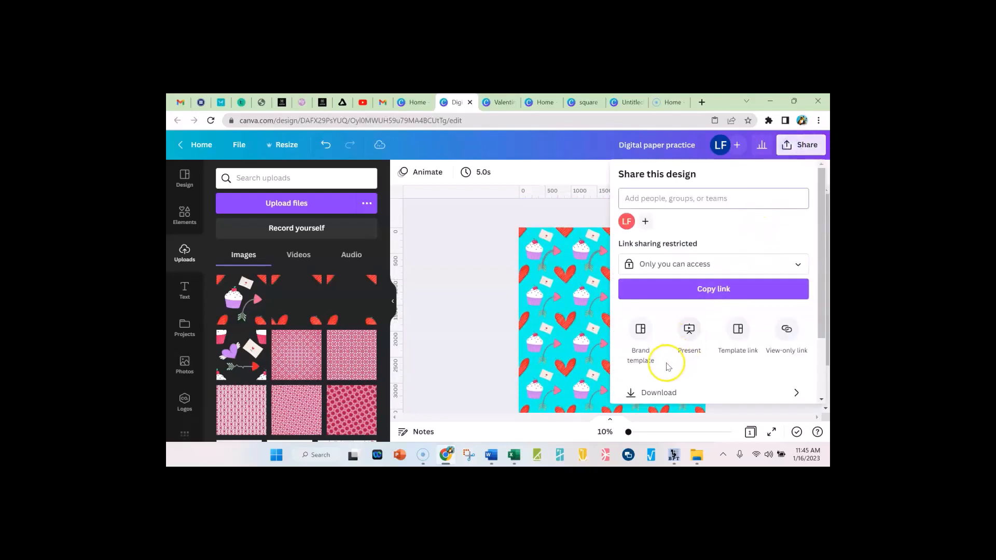
{"action": "left_click", "coordinate": [659, 393]}
{"action": "left_click", "coordinate": [675, 217]}
{"action": "left_click", "coordinate": [647, 156]}
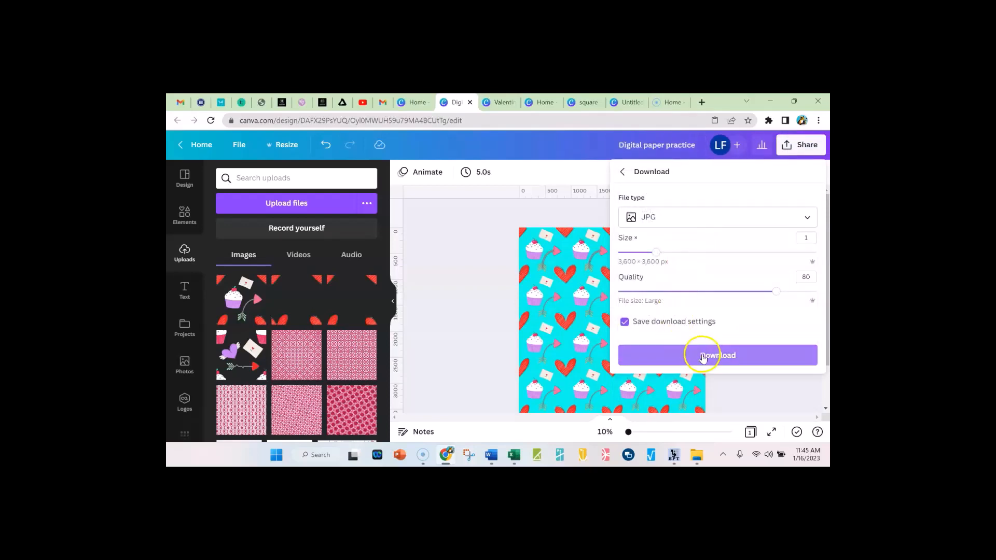
{"action": "left_click", "coordinate": [705, 356]}
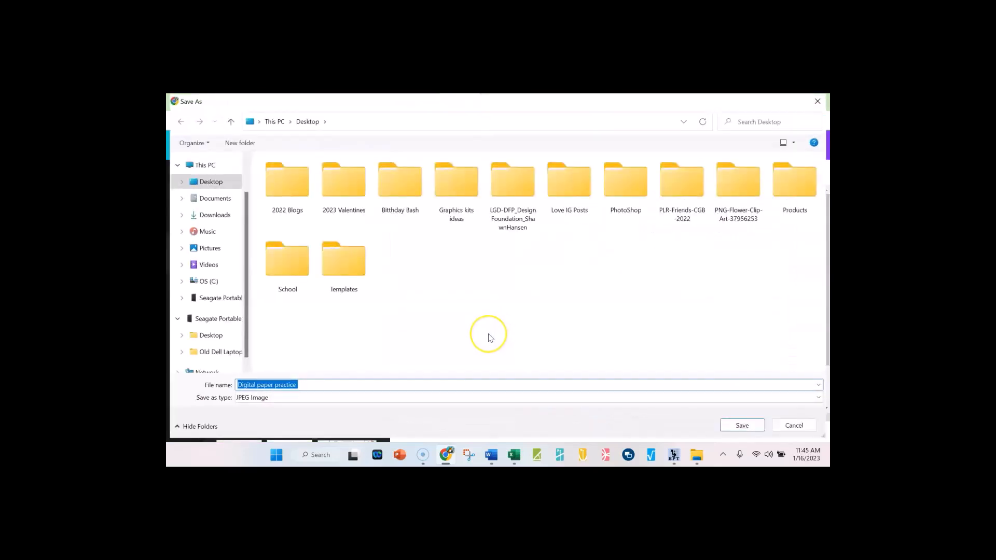
{"action": "type", "text": "3"}
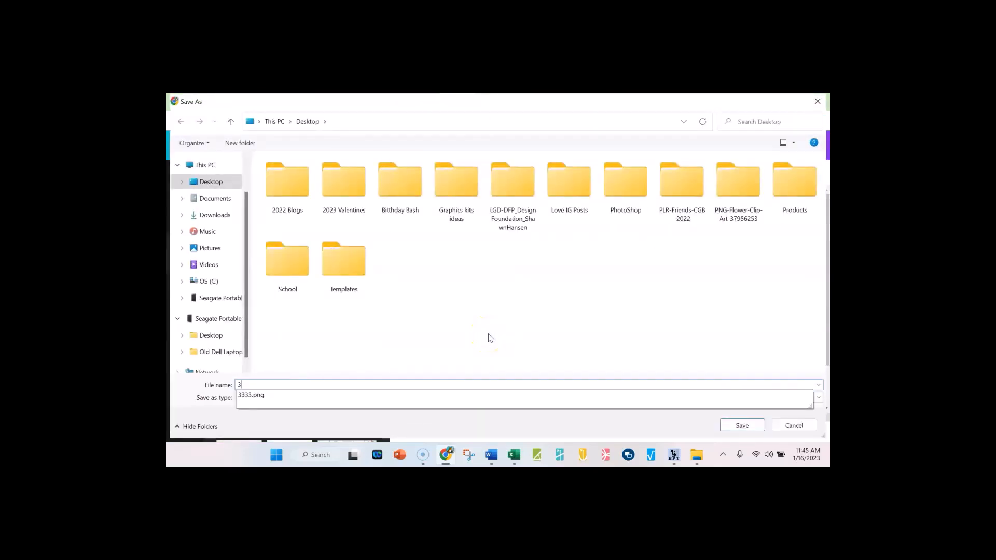
{"action": "left_click", "coordinate": [742, 425]}
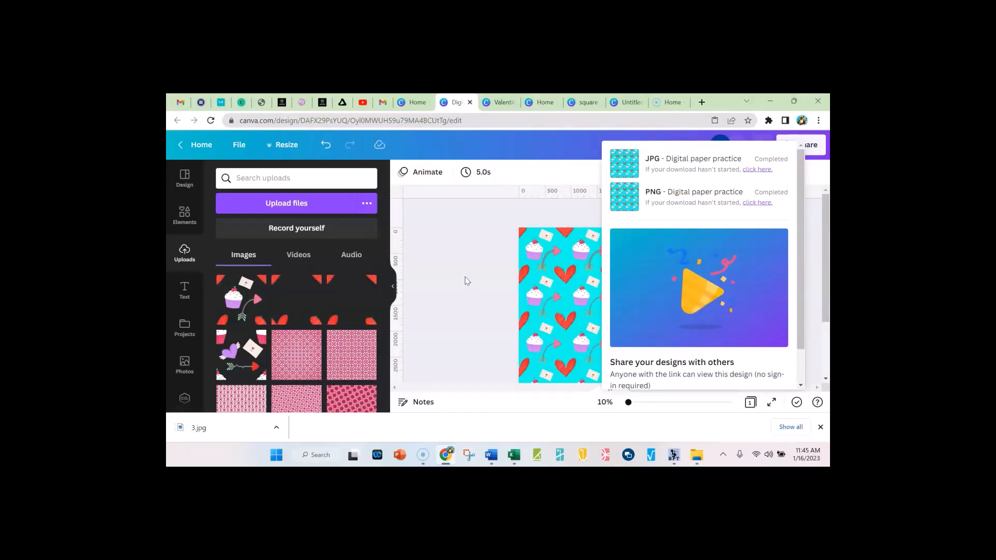
{"action": "left_click", "coordinate": [474, 243]}
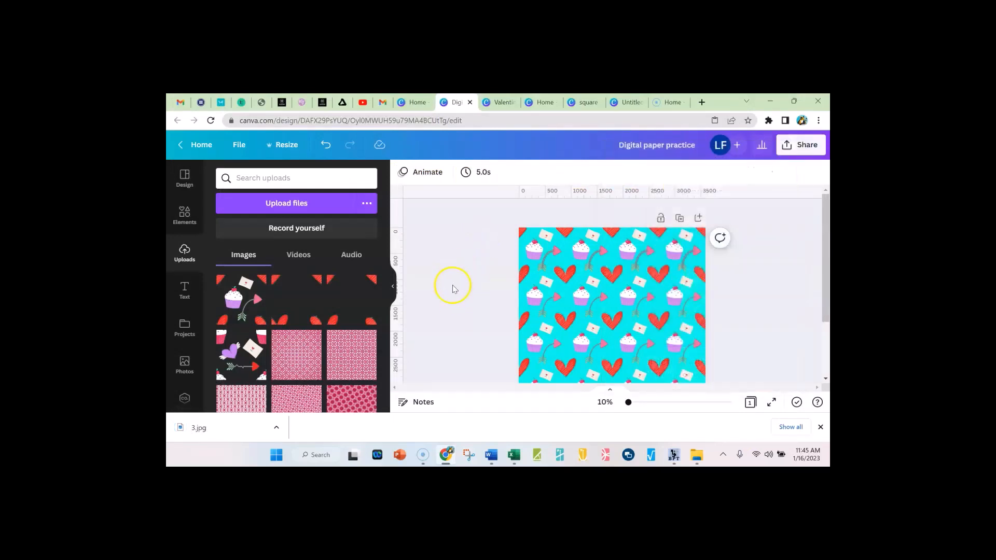
{"action": "left_click", "coordinate": [820, 426]}
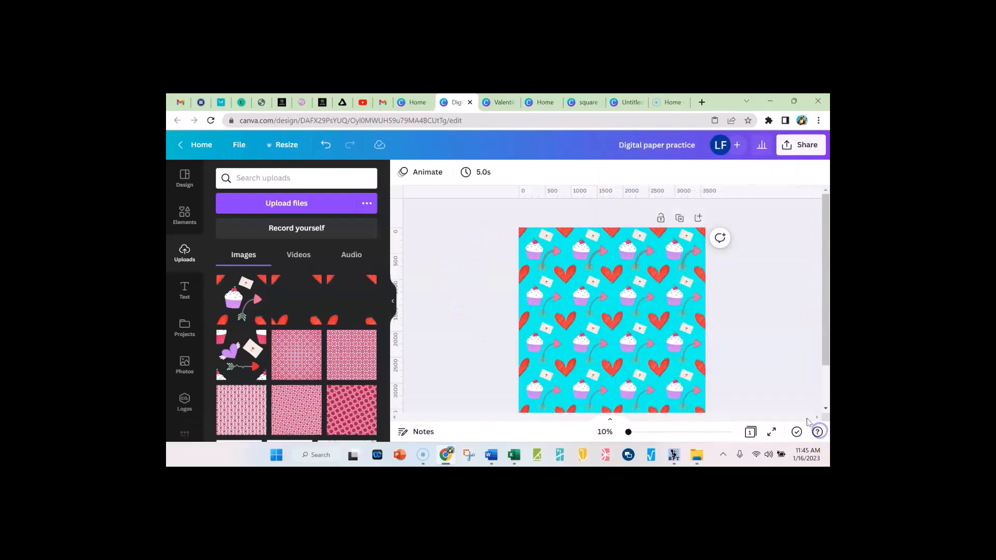
{"action": "left_click", "coordinate": [772, 345]}
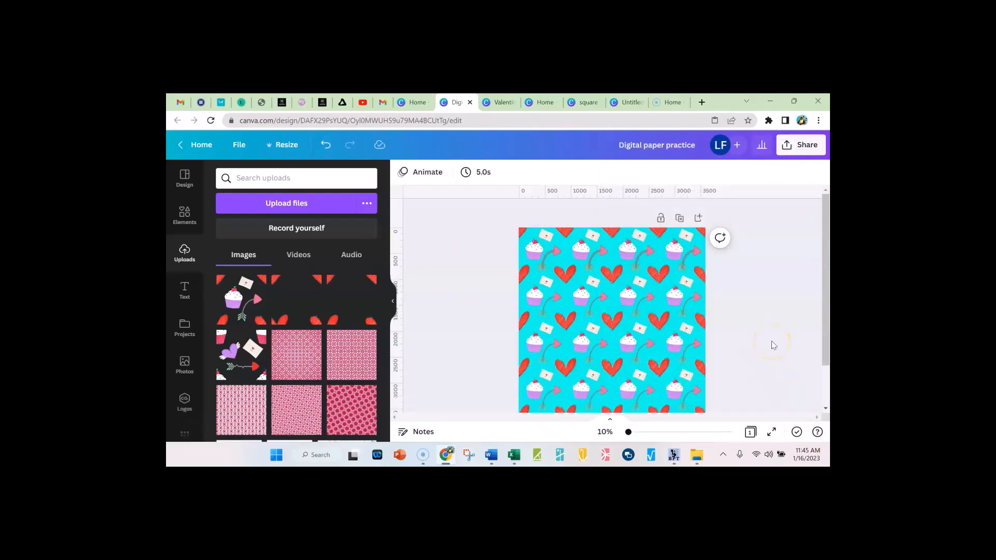